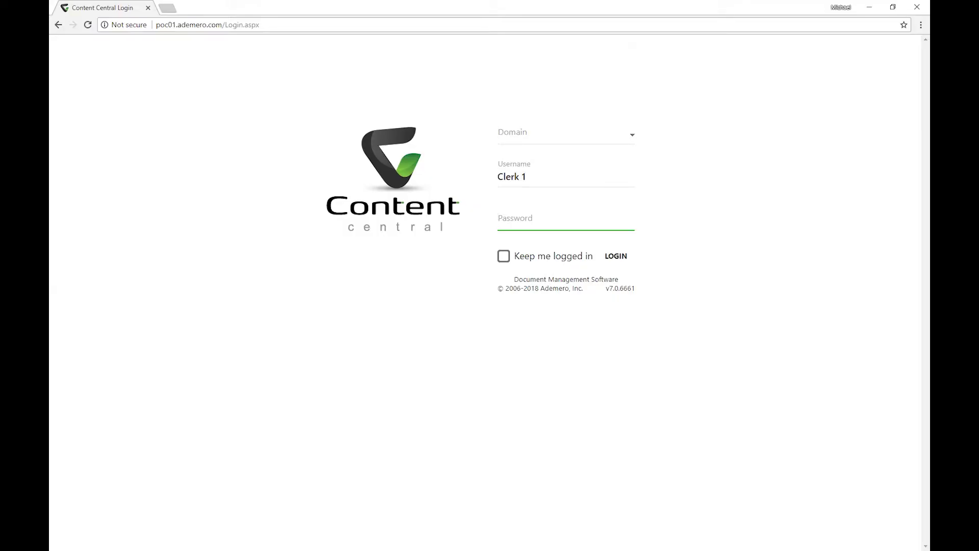
Step: Enter the clerk's username on the Content Central login page
{"action": "type", "text": "••••"}
Step: Sign in and open Bowman Fabrication - Invoice 4801.pdf from the Approval Queue to view its packet
{"action": "key", "text": "Return"}
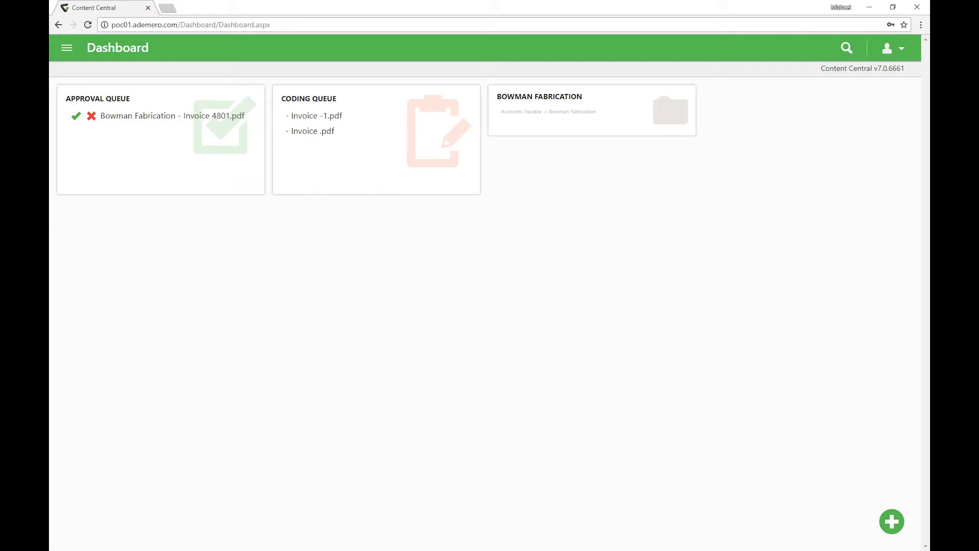
{"action": "left_click", "coordinate": [152, 117]}
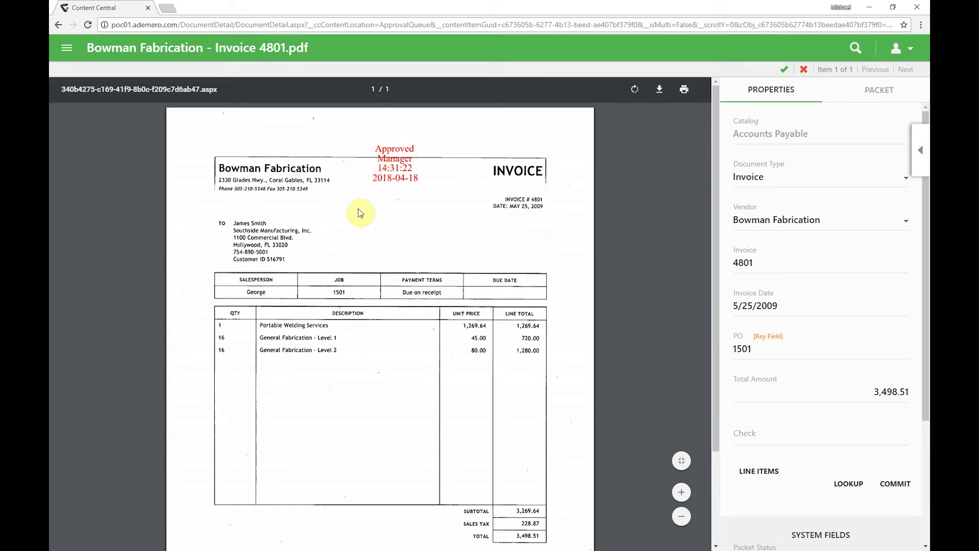
{"action": "left_click", "coordinate": [857, 96]}
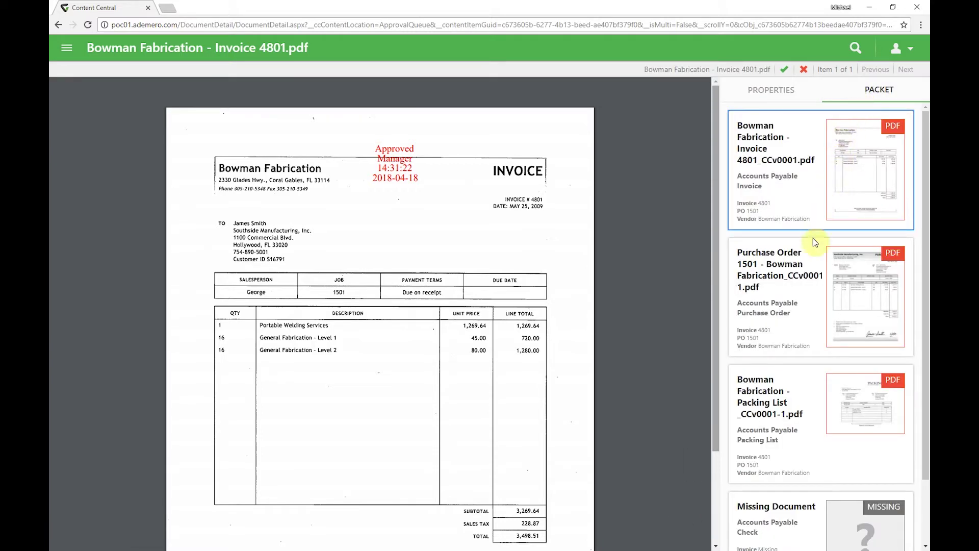
Step: Review Purchase Order 1501 and the packing list, then return to the invoice's properties
{"action": "left_click", "coordinate": [801, 276]}
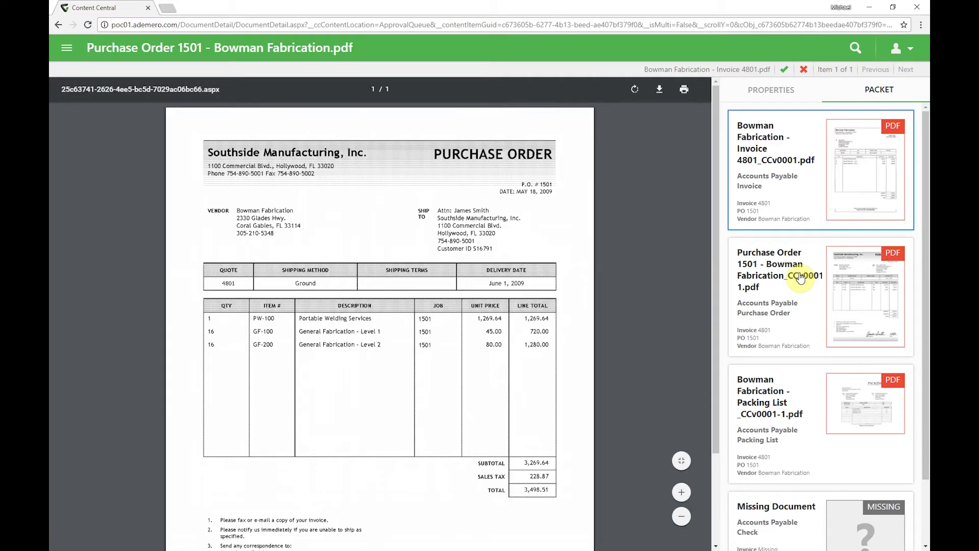
{"action": "left_click", "coordinate": [792, 407]}
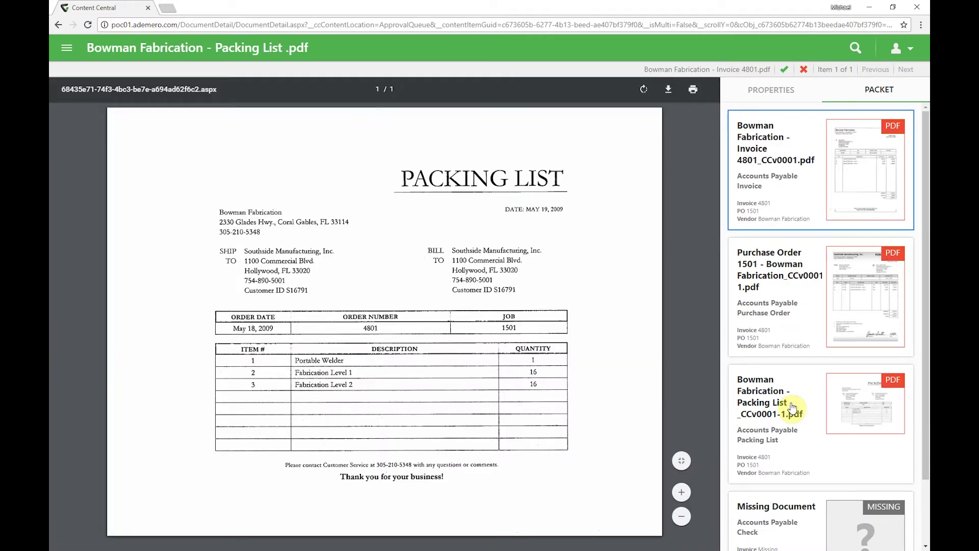
{"action": "left_click", "coordinate": [777, 89]}
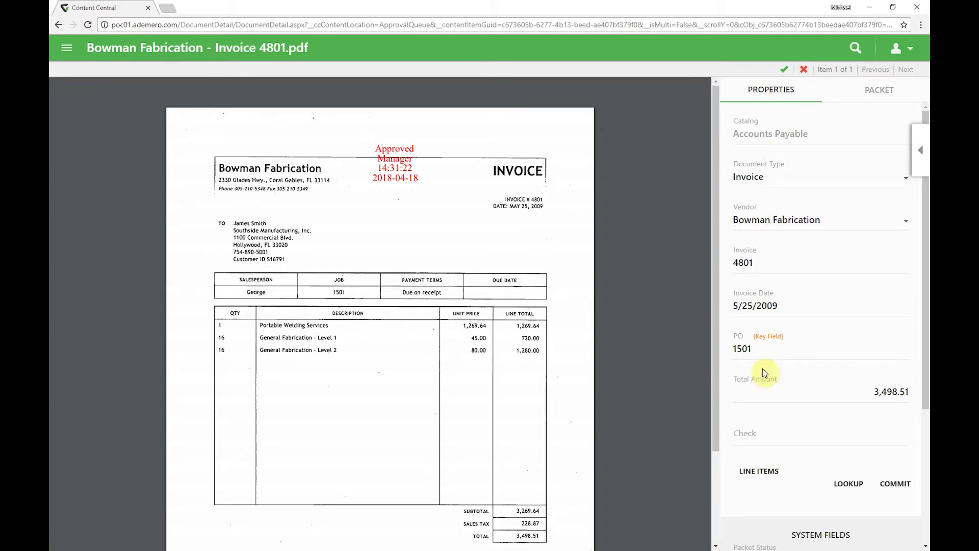
Step: Review Invoice 4801's three line items coded to Billable Expense Income and Cost of Goods Sold
{"action": "left_click", "coordinate": [759, 472]}
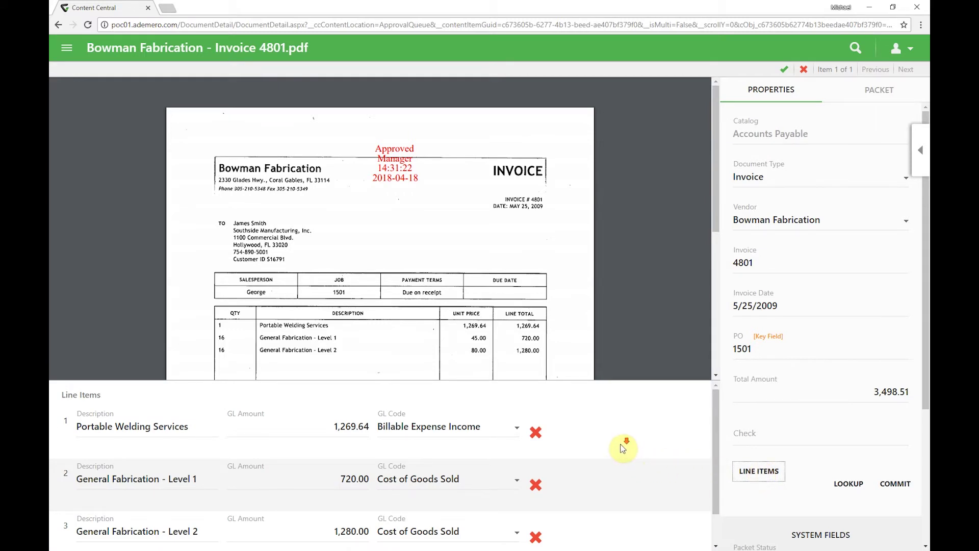
{"action": "scroll", "coordinate": [622, 449], "scroll_direction": "down", "scroll_amount": 1}
{"action": "scroll", "coordinate": [621, 449], "scroll_direction": "up", "scroll_amount": 1}
{"action": "scroll", "coordinate": [621, 448], "scroll_direction": "down", "scroll_amount": 1}
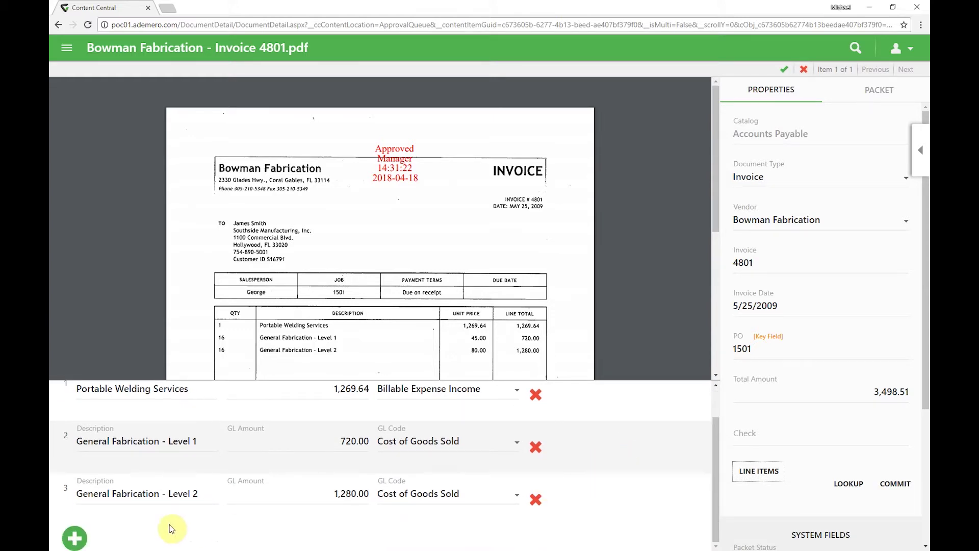
{"action": "left_click", "coordinate": [71, 544]}
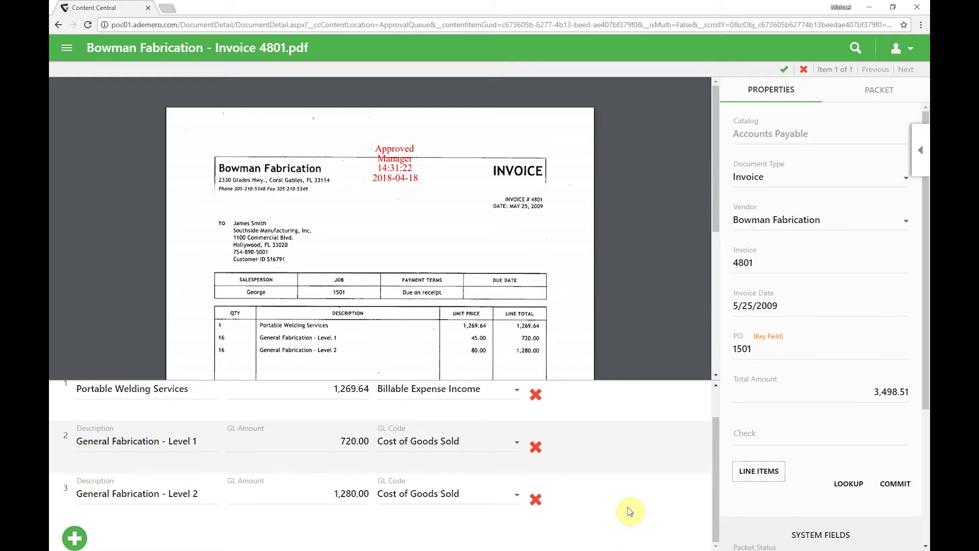
{"action": "scroll", "coordinate": [630, 512], "scroll_direction": "up", "scroll_amount": 1}
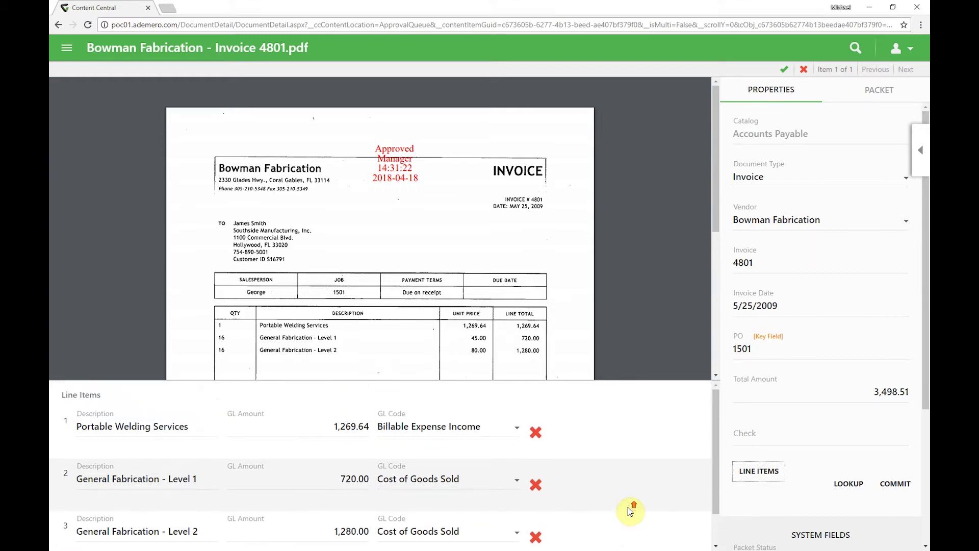
Step: Approve Invoice 4801 with the note 'paid on 4/18/2018' and bring up QuickBooks Pay Bills
{"action": "left_click", "coordinate": [921, 150]}
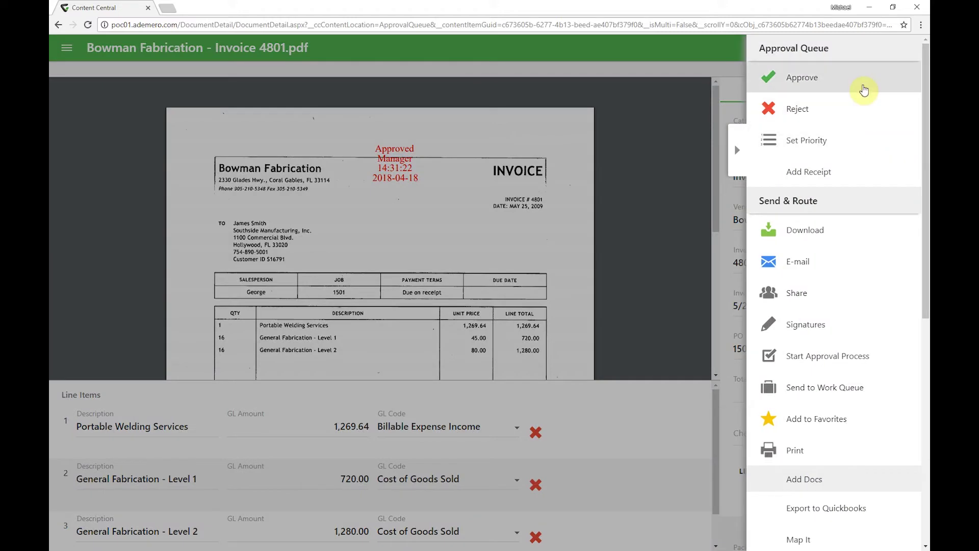
{"action": "left_click", "coordinate": [864, 90]}
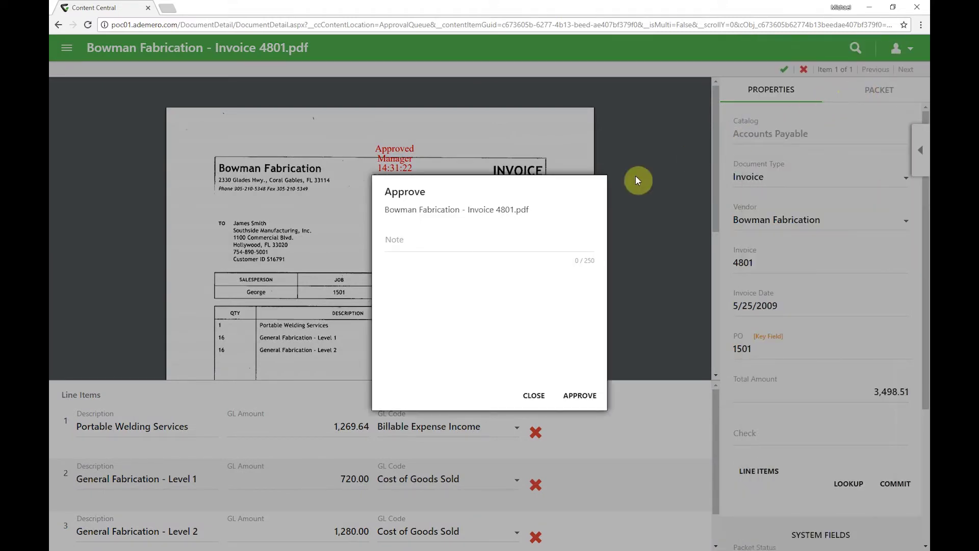
{"action": "left_click", "coordinate": [472, 240]}
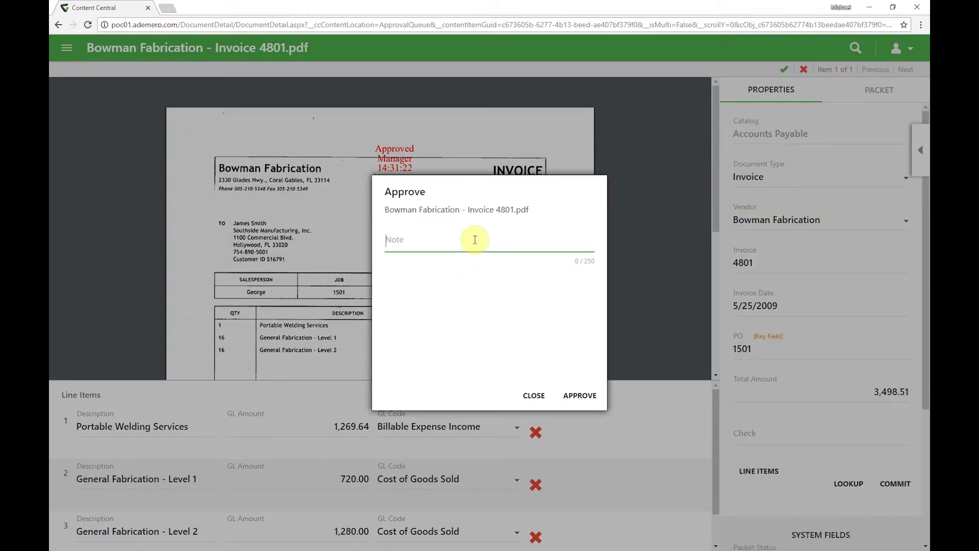
{"action": "type", "text": "paid on "}
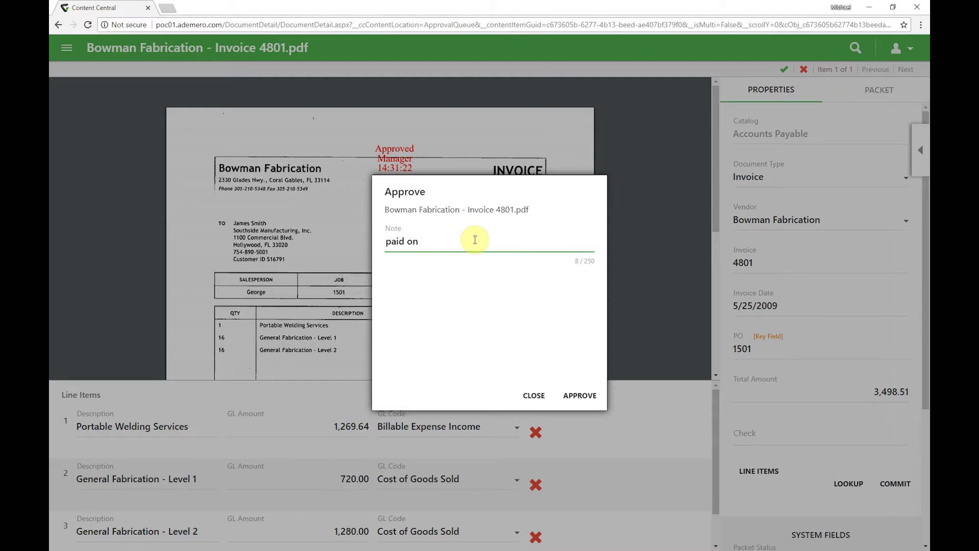
{"action": "type", "text": "4/18/2018"}
{"action": "left_click", "coordinate": [577, 396]}
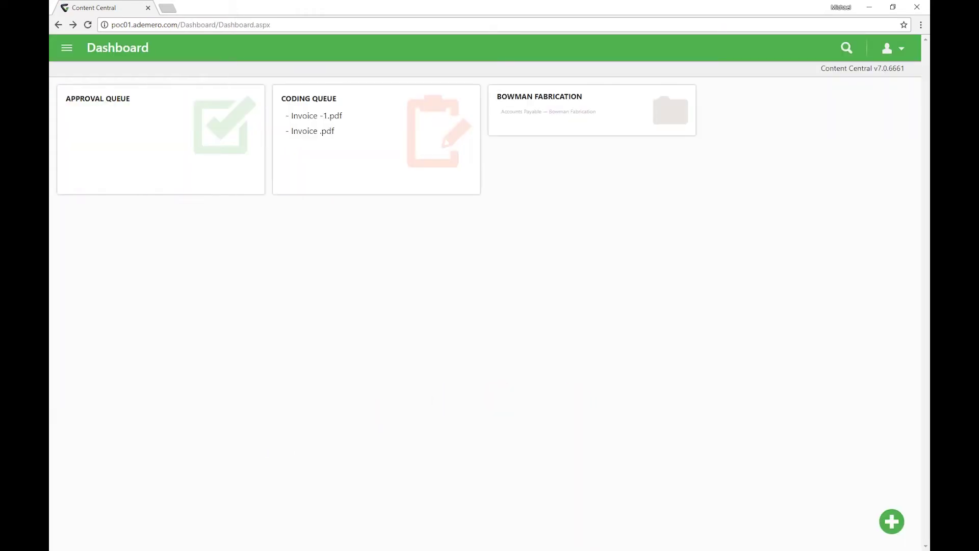
{"action": "key", "text": "alt+Tab"}
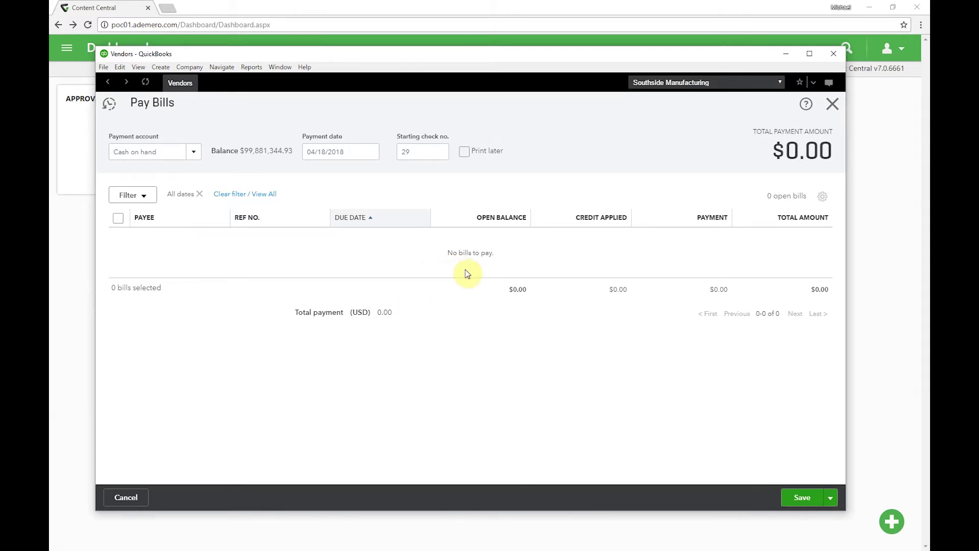
Step: Refresh Pay Bills and open Bowman Fabrication Bill #4801 totalling $3,269.64
{"action": "left_click", "coordinate": [147, 83]}
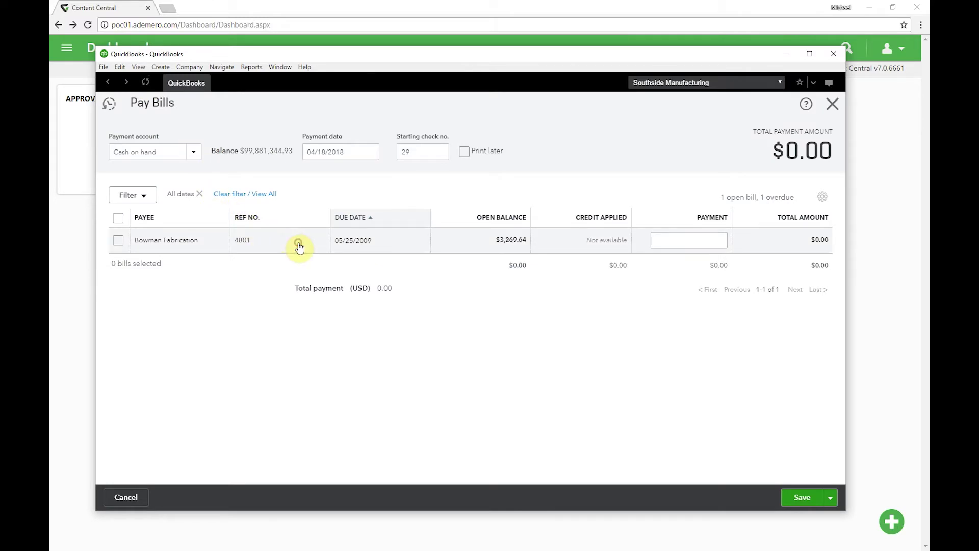
{"action": "left_click", "coordinate": [299, 248]}
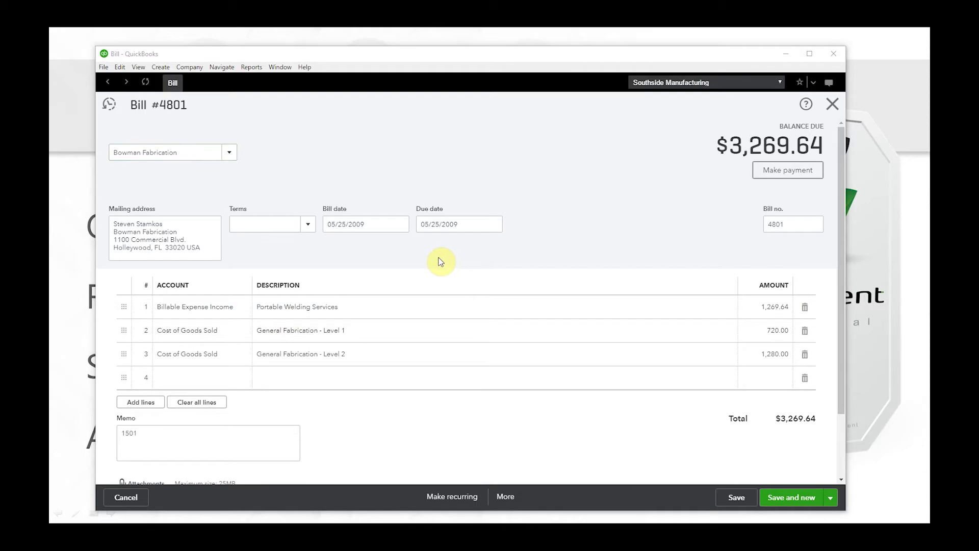
{"action": "key", "text": "alt+Tab"}
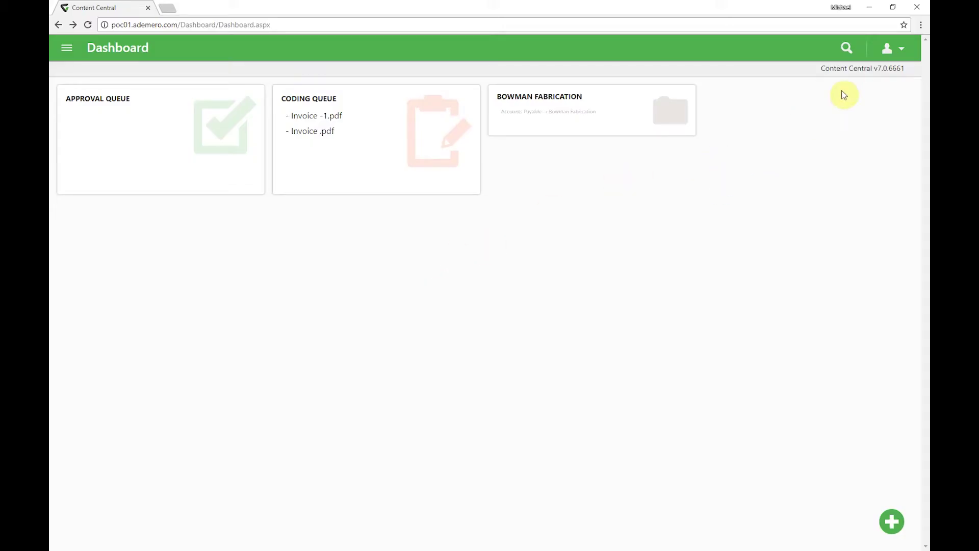
Step: Sign out, sign back in with the demo account, and open a client's loan-document folder
{"action": "left_click", "coordinate": [890, 48]}
{"action": "left_click", "coordinate": [849, 238]}
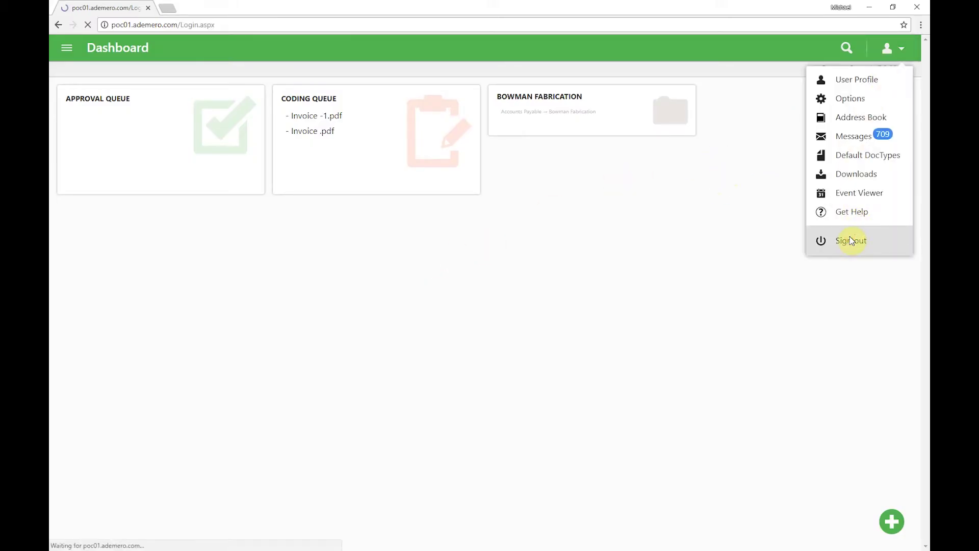
{"action": "key", "text": "shift+Tab"}
{"action": "type", "text": "demo"}
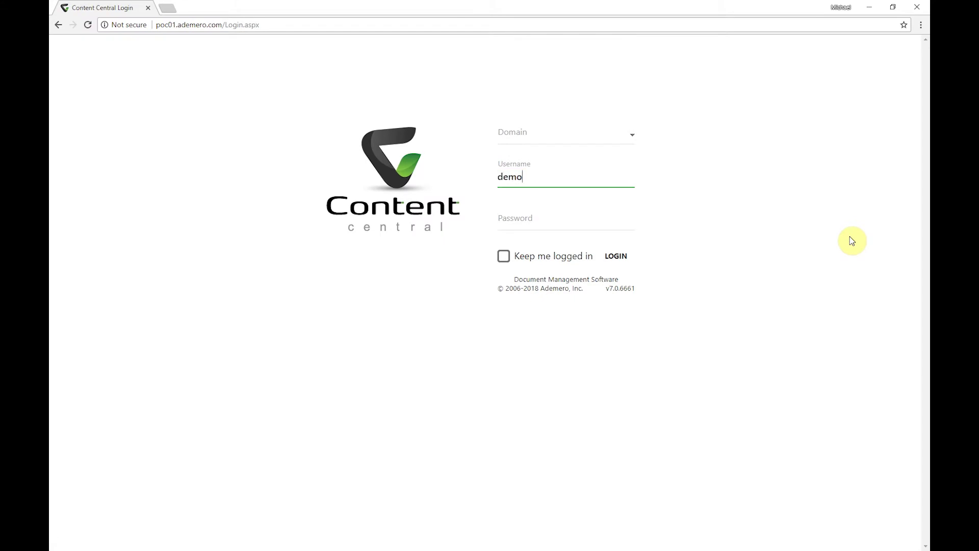
{"action": "key", "text": "Tab"}
{"action": "type", "text": "demo"}
{"action": "key", "text": "Return"}
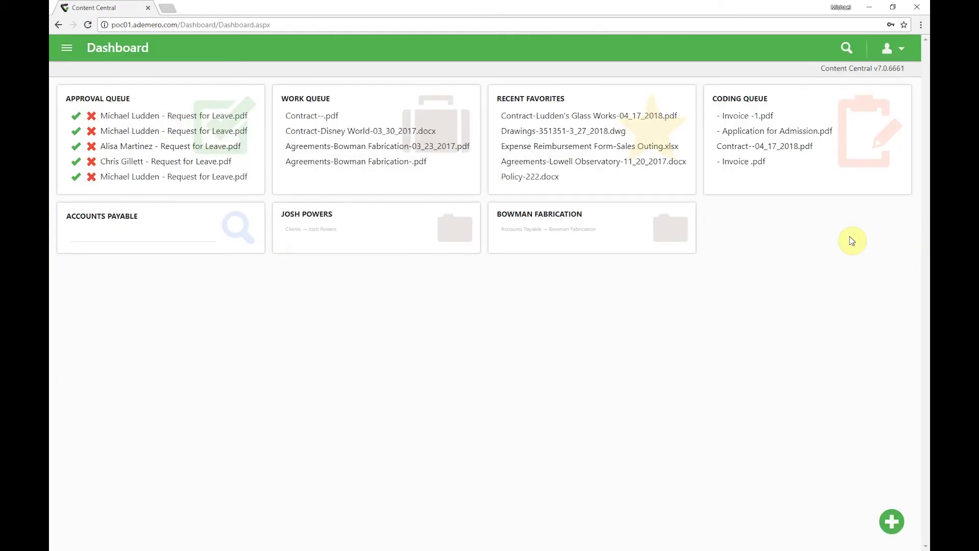
{"action": "left_click", "coordinate": [368, 232]}
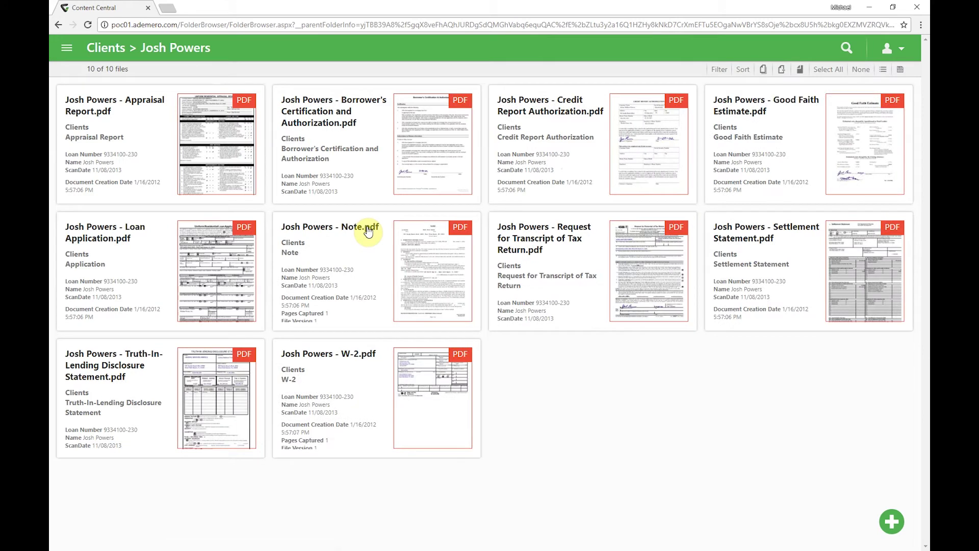
Step: Enter the access reason 'reviewing for potential addition loan', fixing its typo, to open Note.pdf
{"action": "mouse_move", "coordinate": [375, 247]}
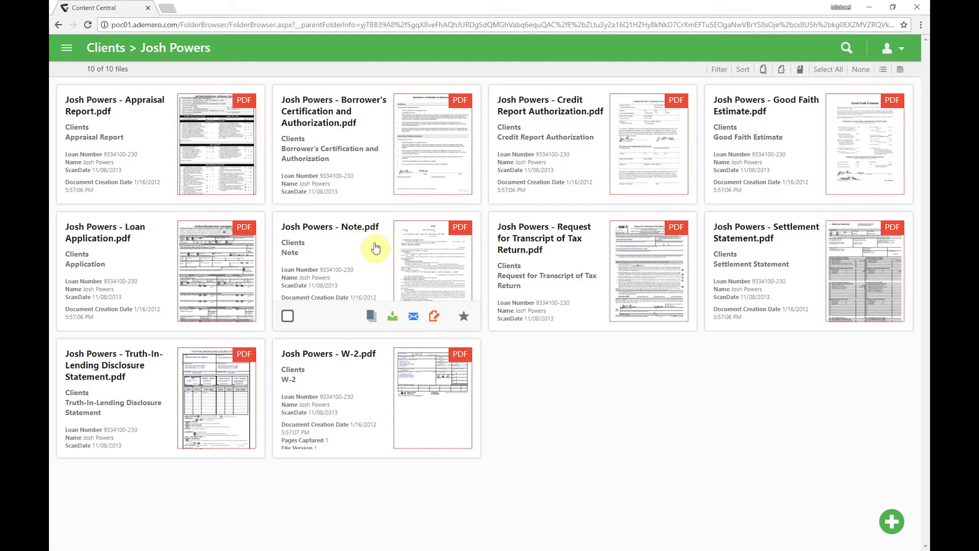
{"action": "left_click", "coordinate": [376, 247]}
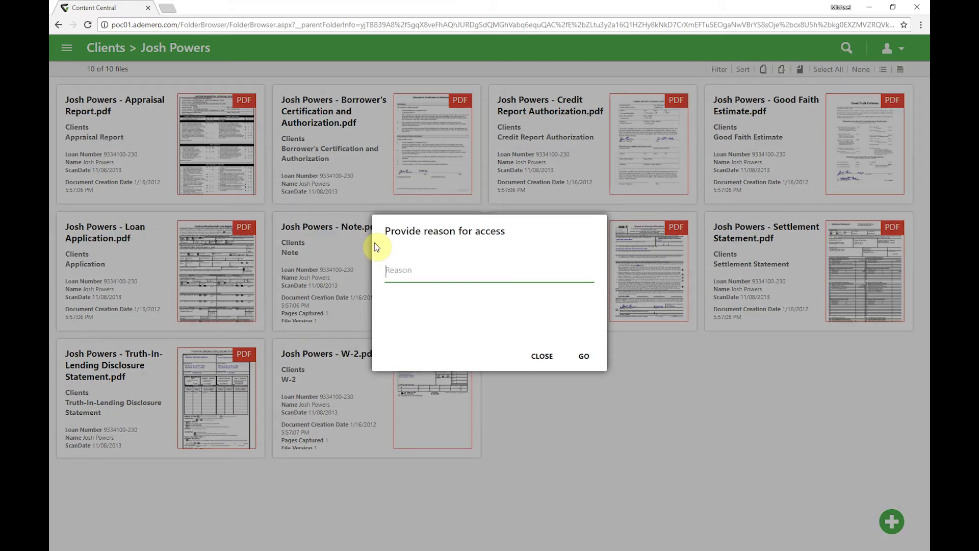
{"action": "type", "text": "rev"}
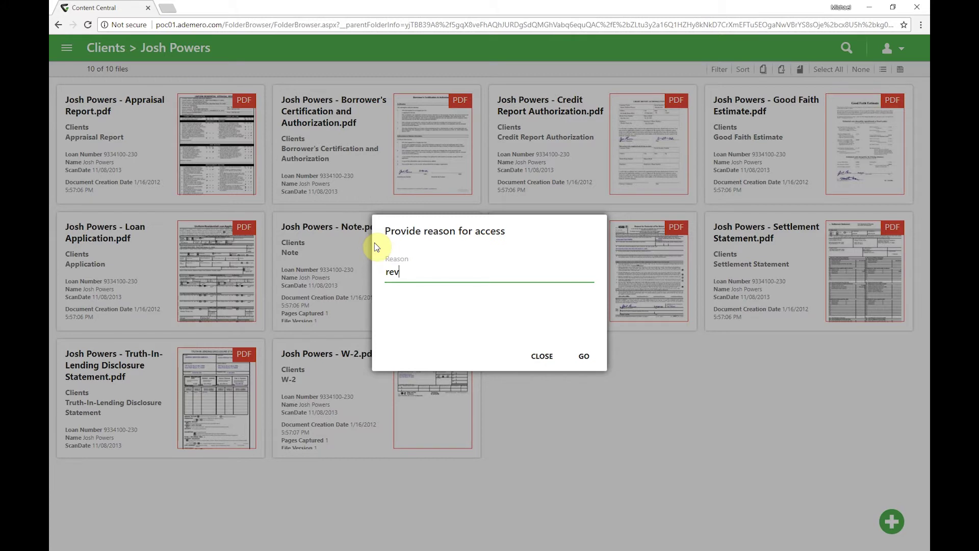
{"action": "type", "text": "ieweing for potenti"}
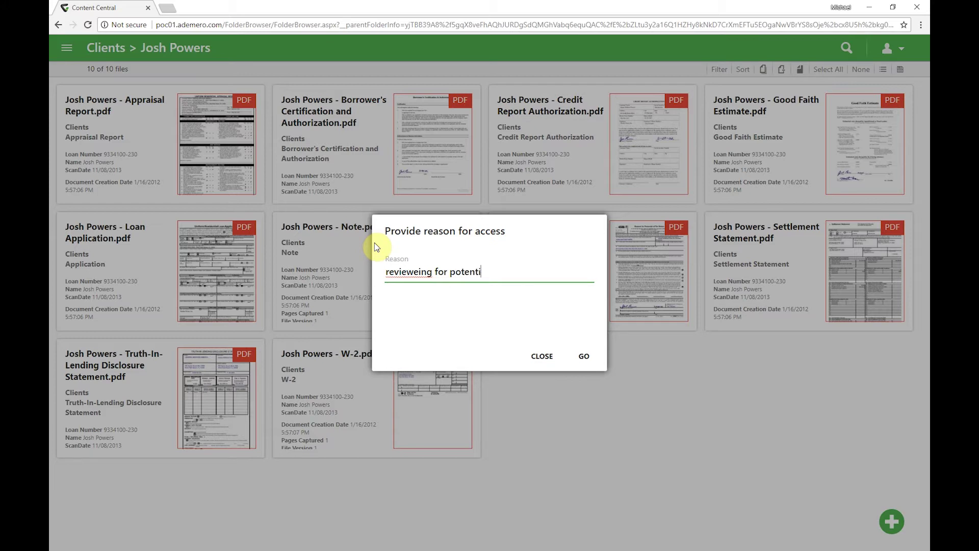
{"action": "type", "text": "al addition loan"}
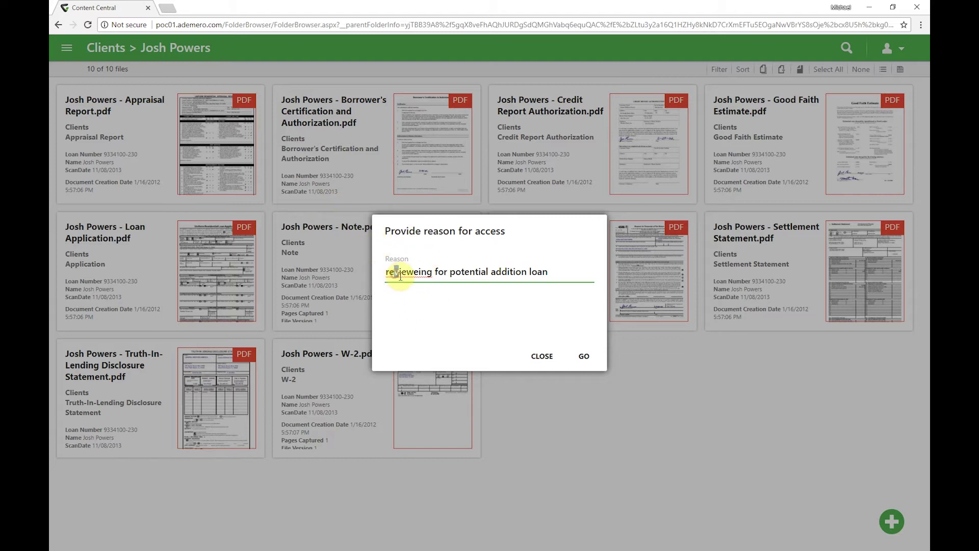
{"action": "left_click_drag", "start_coordinate": [394, 271], "coordinate": [399, 272]}
{"action": "key", "text": "Right"}
{"action": "key", "text": "Right"}
{"action": "key", "text": "Right"}
{"action": "key", "text": "BackSpace"}
{"action": "left_click", "coordinate": [422, 306]}
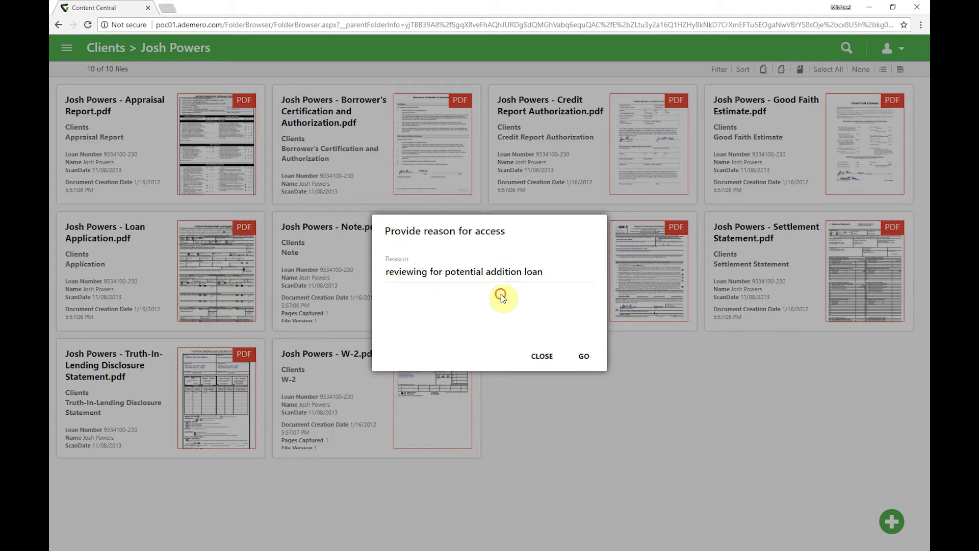
{"action": "left_click", "coordinate": [591, 364]}
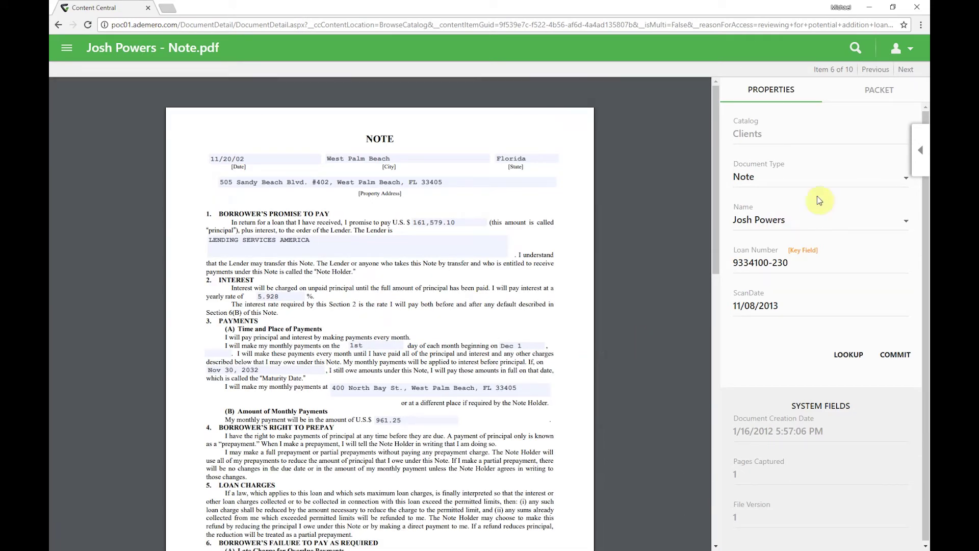
Step: View Note.pdf's version history, showing the access reason as version 1.4
{"action": "left_click", "coordinate": [922, 144]}
{"action": "left_click_drag", "start_coordinate": [927, 144], "coordinate": [927, 347]}
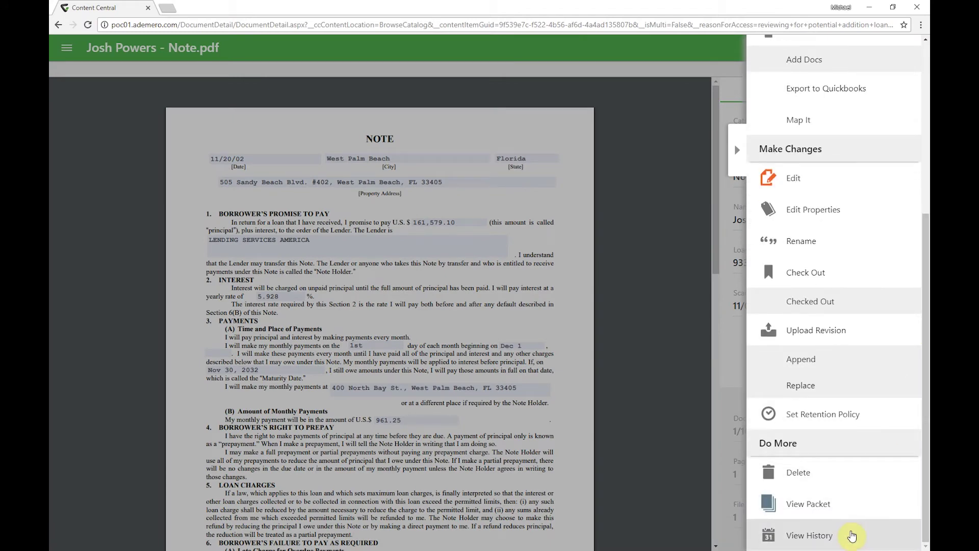
{"action": "left_click", "coordinate": [849, 531]}
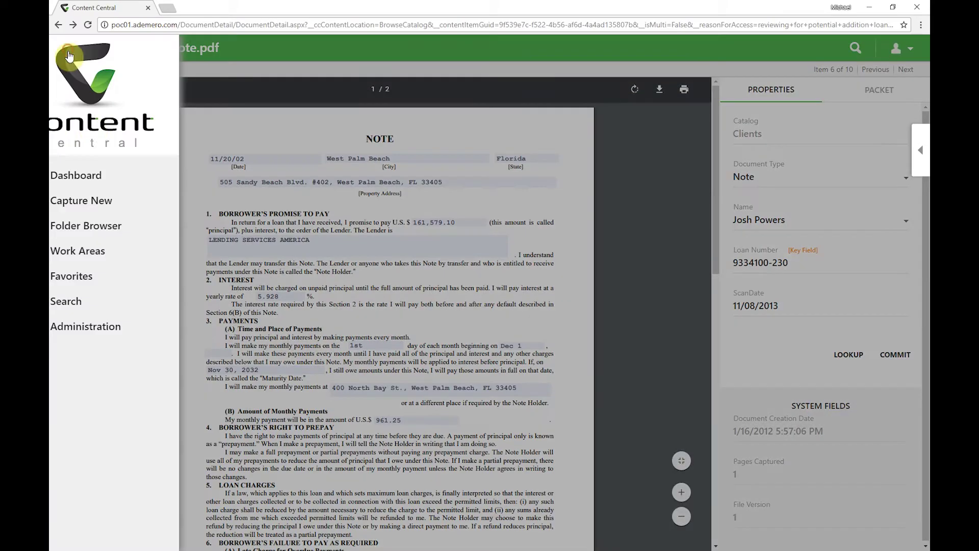
Step: Open the eight Favorites, glance at the Lowell Observatory agreement, then open the Ludden's Glass Works contract
{"action": "left_click", "coordinate": [120, 171]}
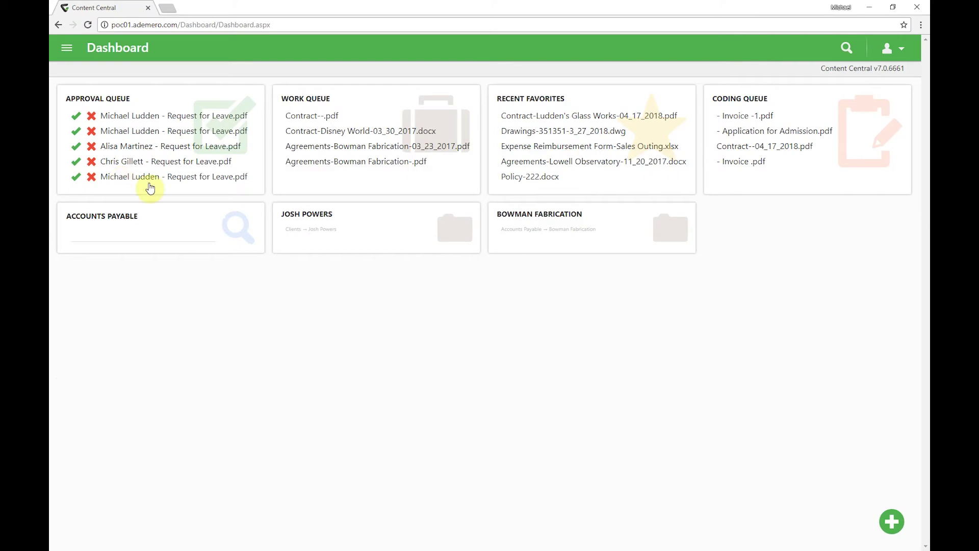
{"action": "left_click", "coordinate": [548, 101]}
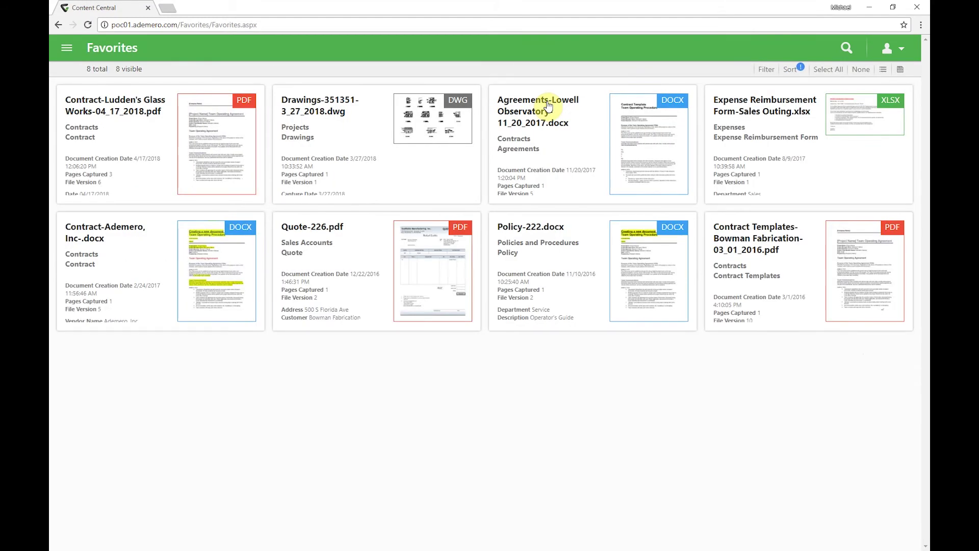
{"action": "mouse_move", "coordinate": [548, 105]}
{"action": "mouse_move", "coordinate": [428, 122]}
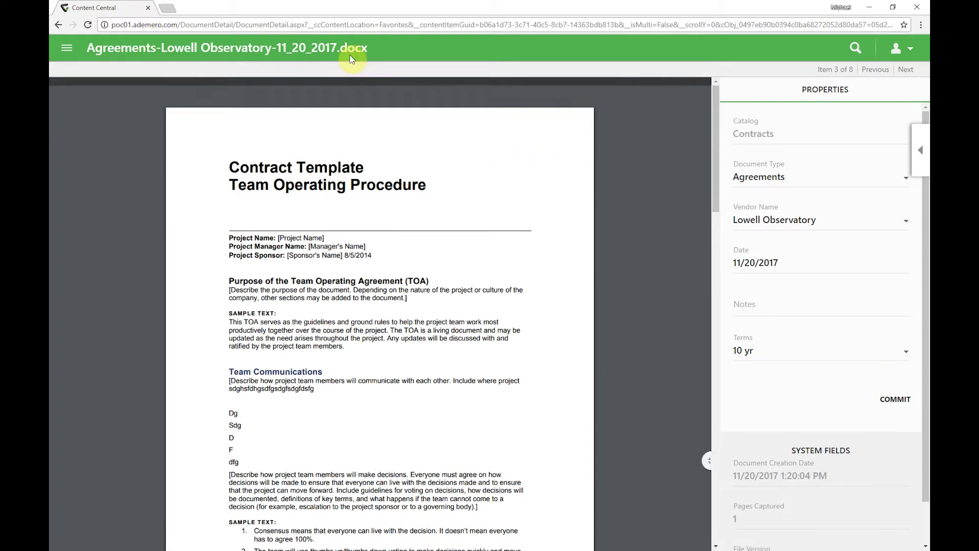
{"action": "key", "text": "alt+Left"}
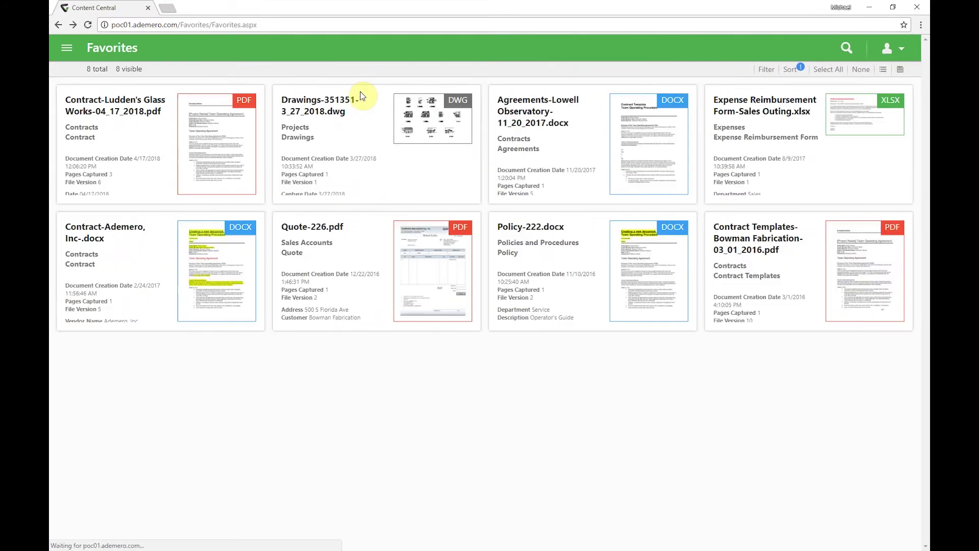
{"action": "left_click", "coordinate": [146, 129]}
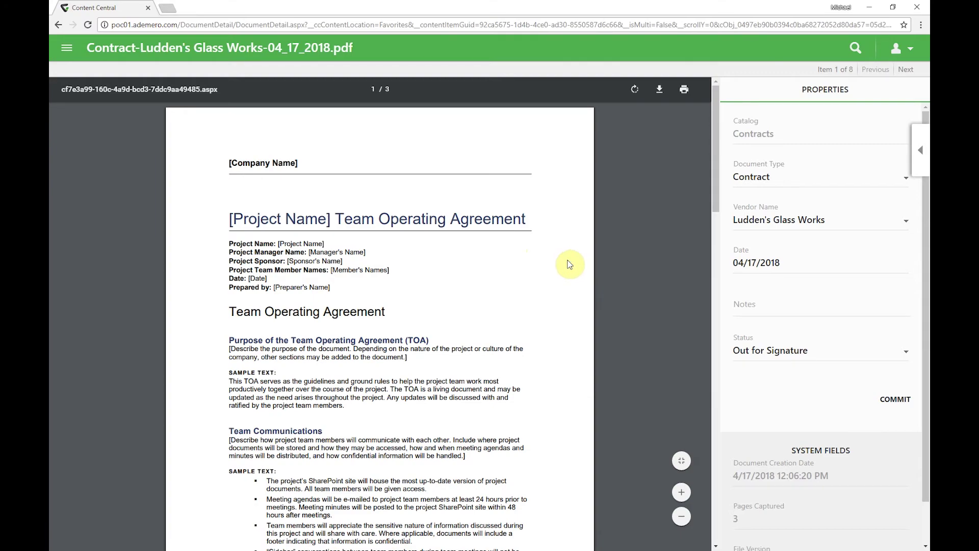
Step: Request e-signatures on the Ludden's Glass Works contract, addressed to the vendor contact's e-mail
{"action": "scroll", "coordinate": [566, 262], "scroll_direction": "down", "scroll_amount": 10}
{"action": "scroll", "coordinate": [564, 262], "scroll_direction": "down", "scroll_amount": 10}
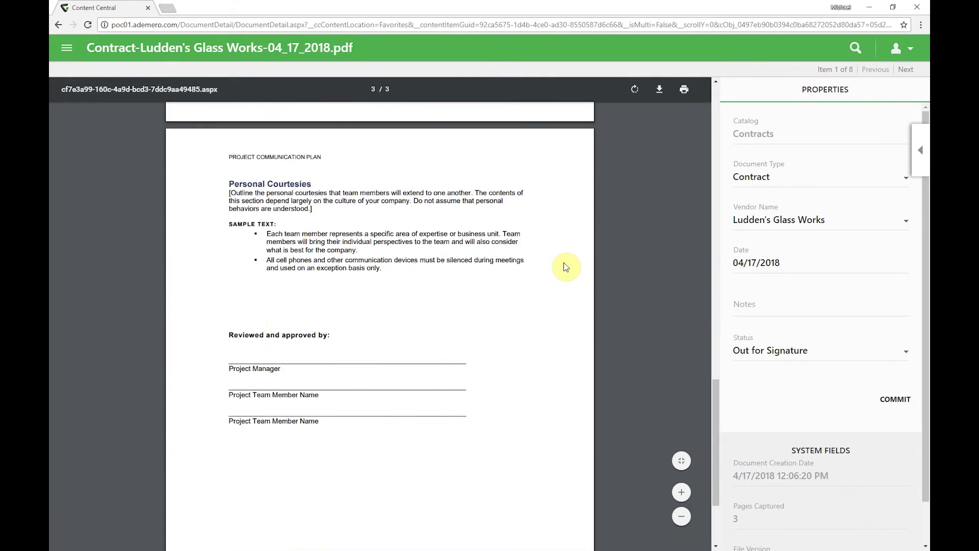
{"action": "scroll", "coordinate": [564, 265], "scroll_direction": "up", "scroll_amount": 20}
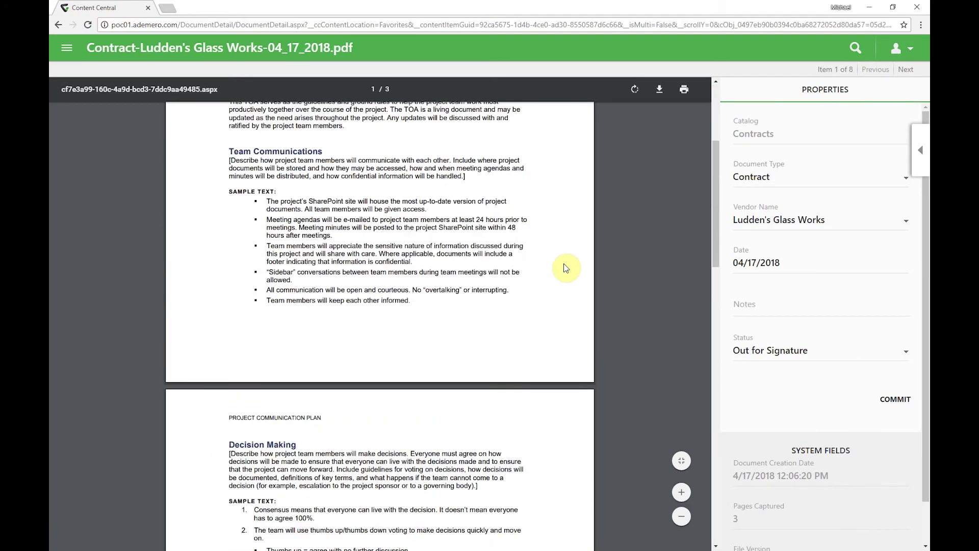
{"action": "left_click", "coordinate": [921, 150]}
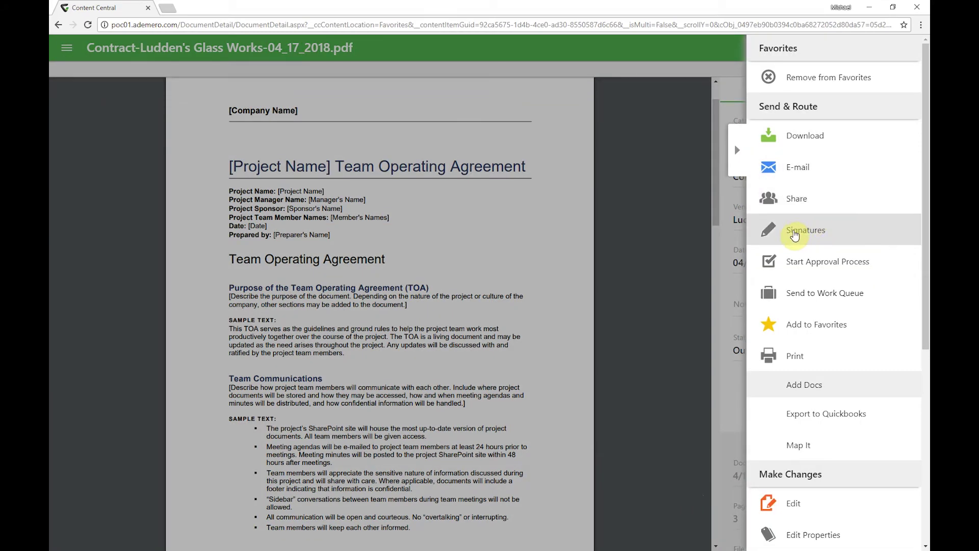
{"action": "left_click", "coordinate": [794, 234]}
{"action": "left_click", "coordinate": [458, 244]}
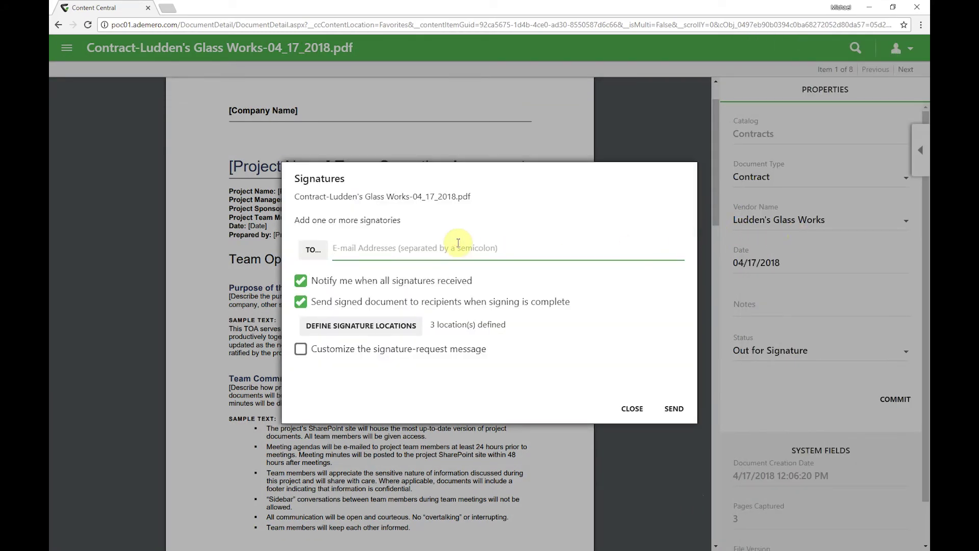
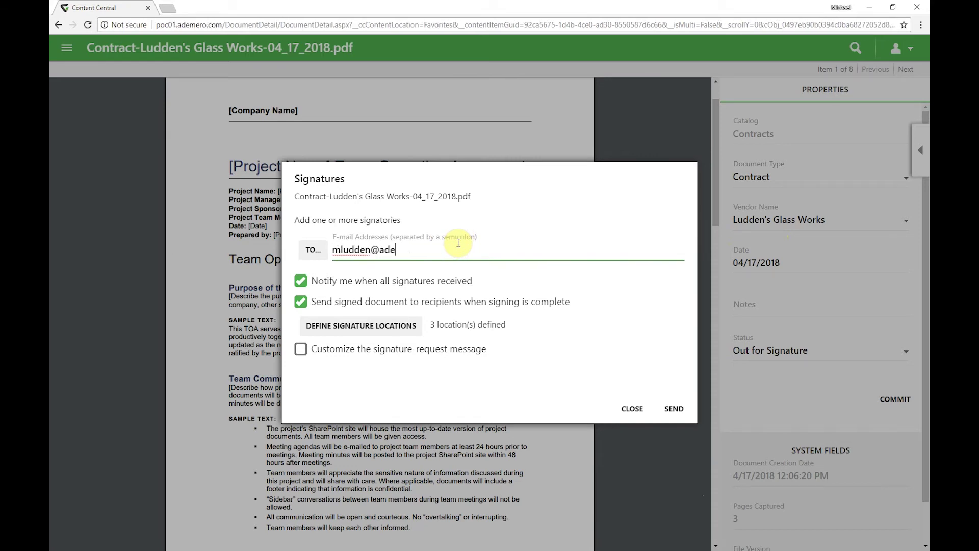
{"action": "left_click", "coordinate": [674, 410]}
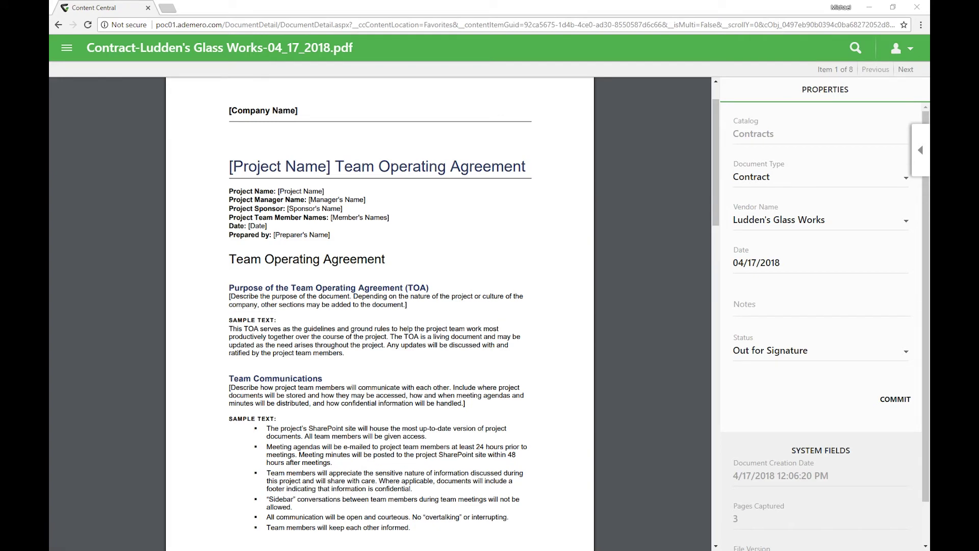
Step: Bring up the signer's e-mail window and begin the signing session on the contract
{"action": "mouse_move", "coordinate": [50, 72]}
{"action": "left_mouse_down"}
{"action": "mouse_move", "coordinate": [453, 80]}
{"action": "mouse_move", "coordinate": [468, 72]}
{"action": "left_mouse_up"}
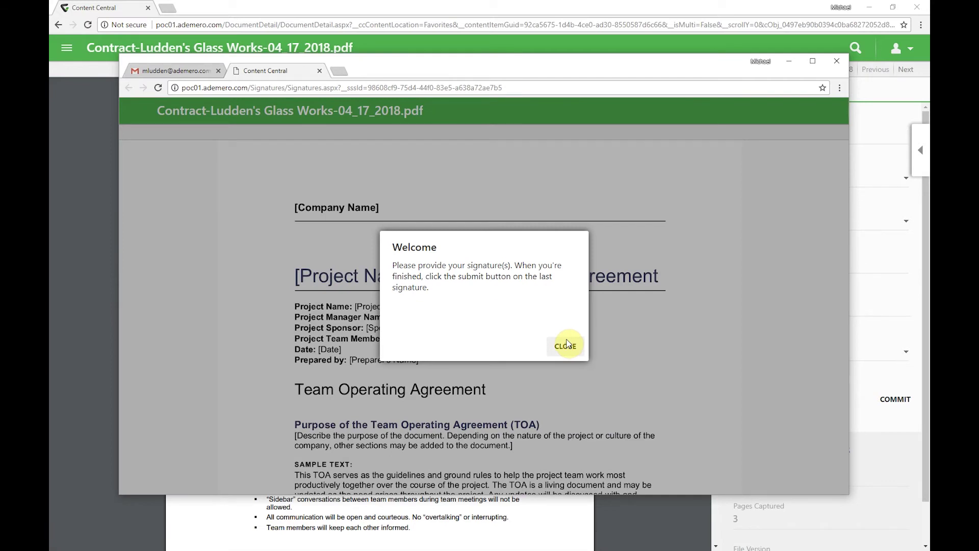
{"action": "left_click", "coordinate": [566, 345]}
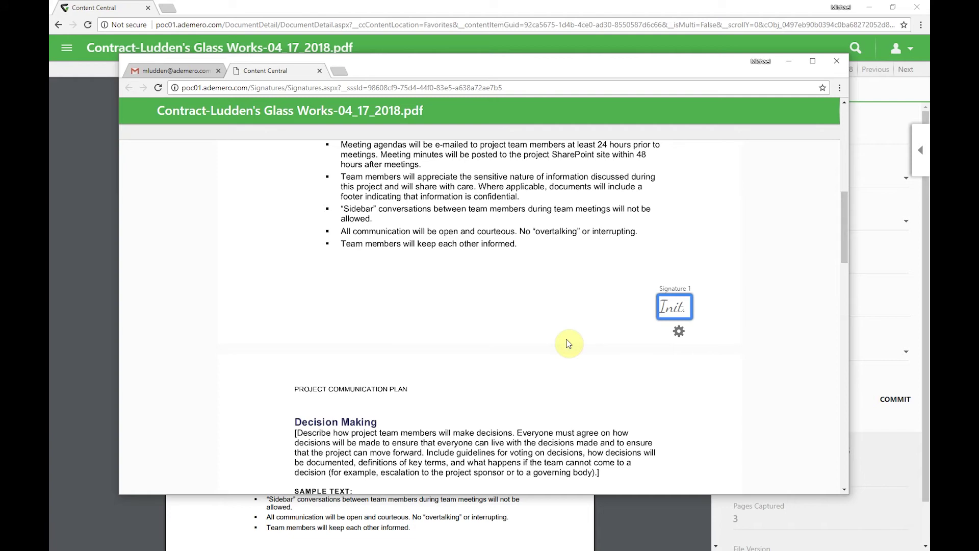
{"action": "scroll", "coordinate": [568, 343], "scroll_direction": "up", "scroll_amount": 15}
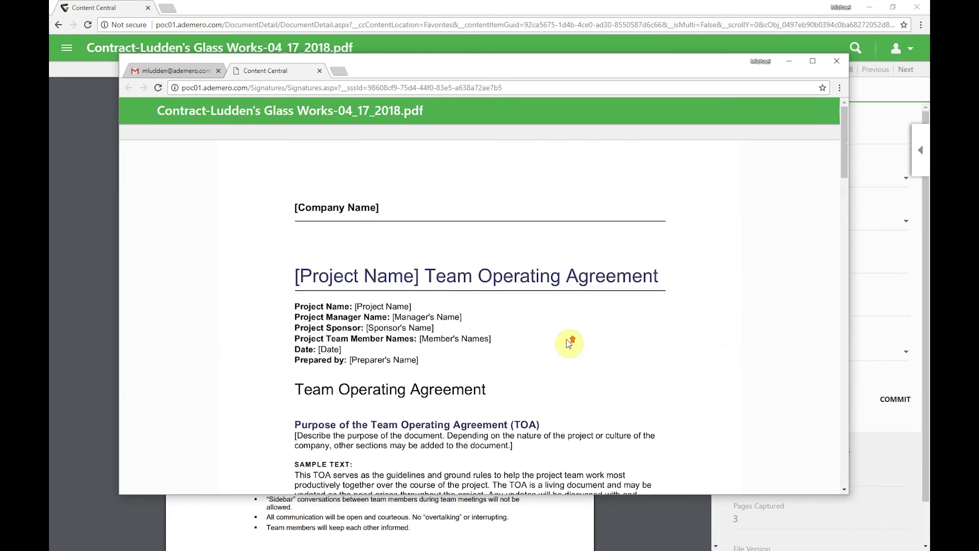
{"action": "scroll", "coordinate": [568, 344], "scroll_direction": "down", "scroll_amount": 15}
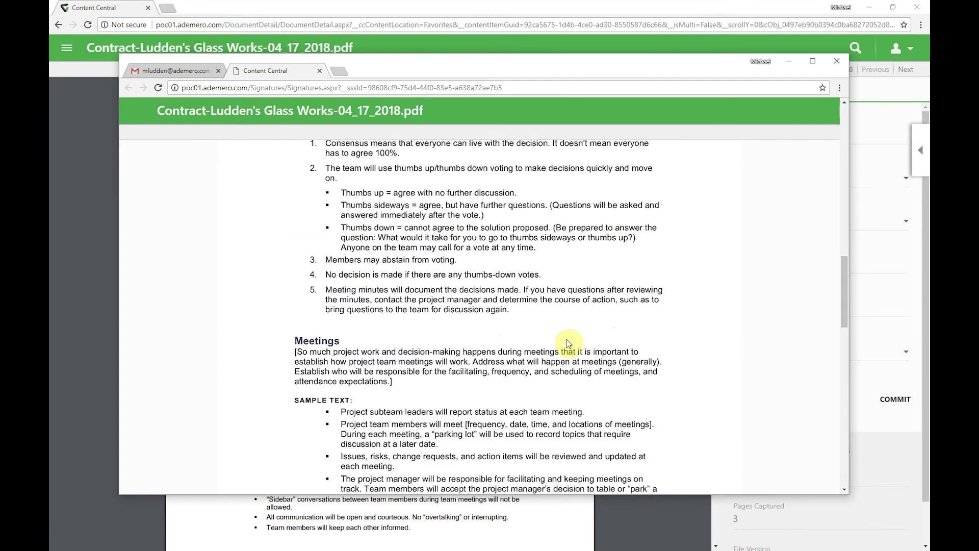
{"action": "scroll", "coordinate": [568, 344], "scroll_direction": "down", "scroll_amount": 10}
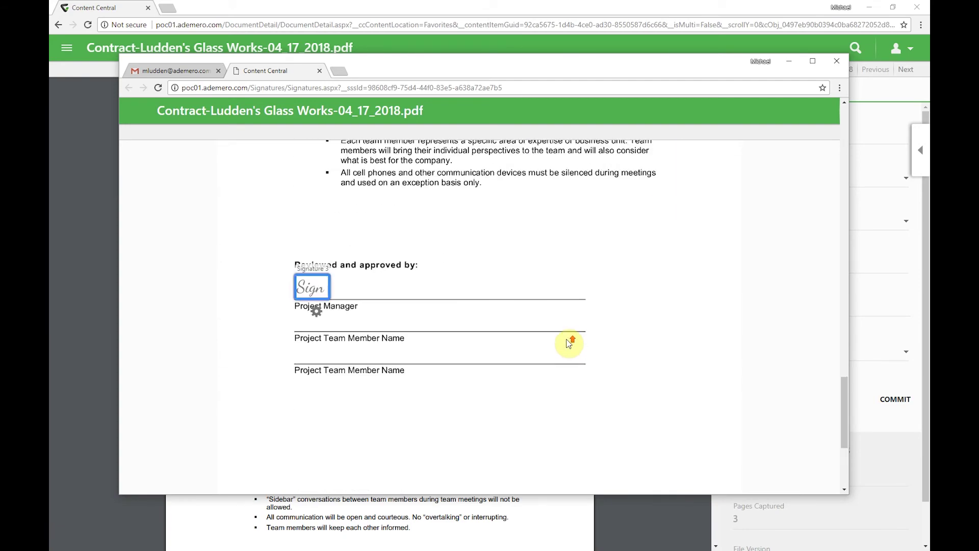
{"action": "scroll", "coordinate": [568, 344], "scroll_direction": "down", "scroll_amount": 10}
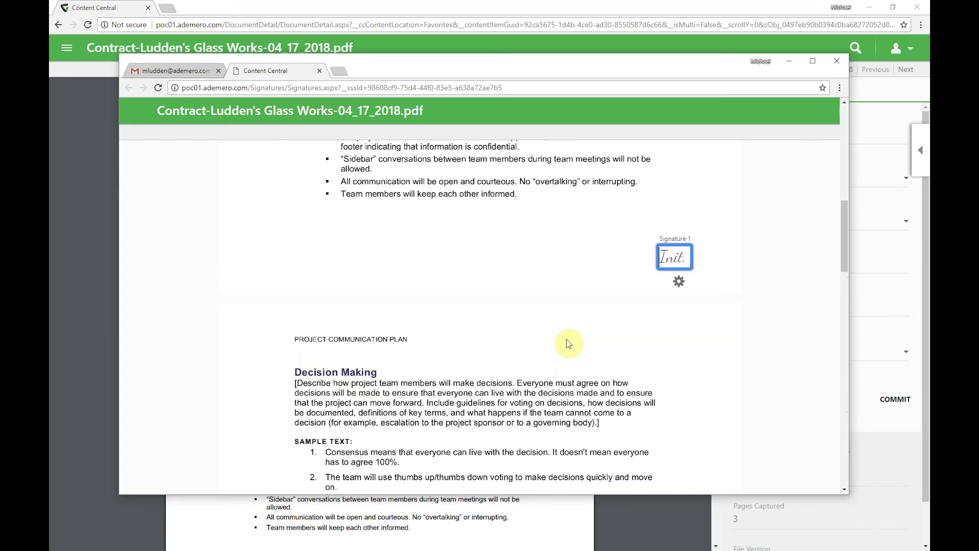
Step: Fill the two initials fields with 'ML' and the last field with the signer's full name, then submit
{"action": "type", "text": "ML"}
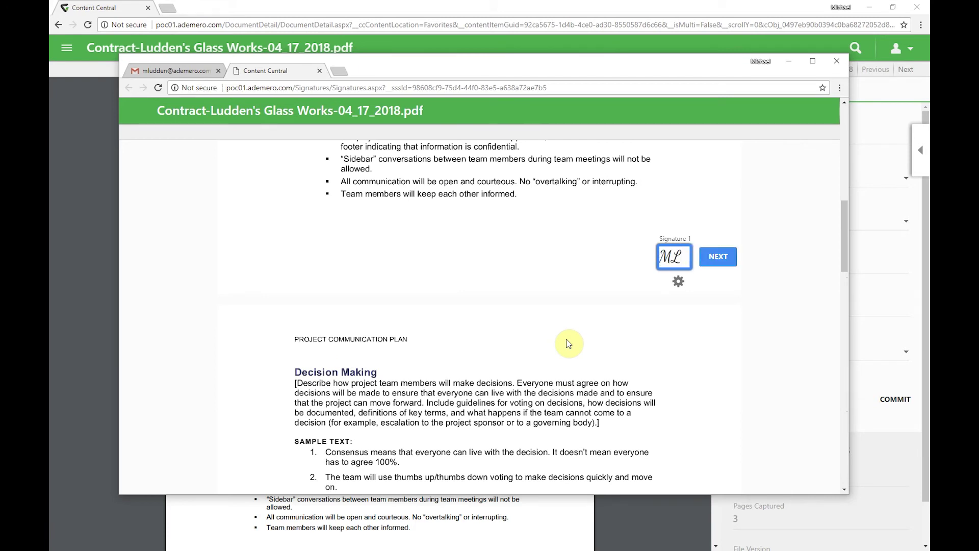
{"action": "left_click", "coordinate": [714, 259]}
{"action": "type", "text": "M"}
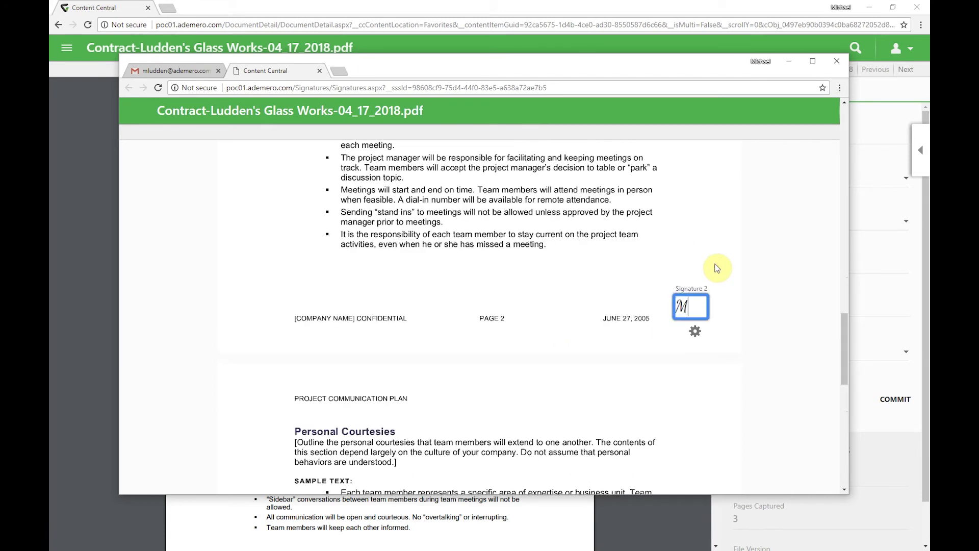
{"action": "type", "text": "L"}
{"action": "left_click", "coordinate": [730, 307]}
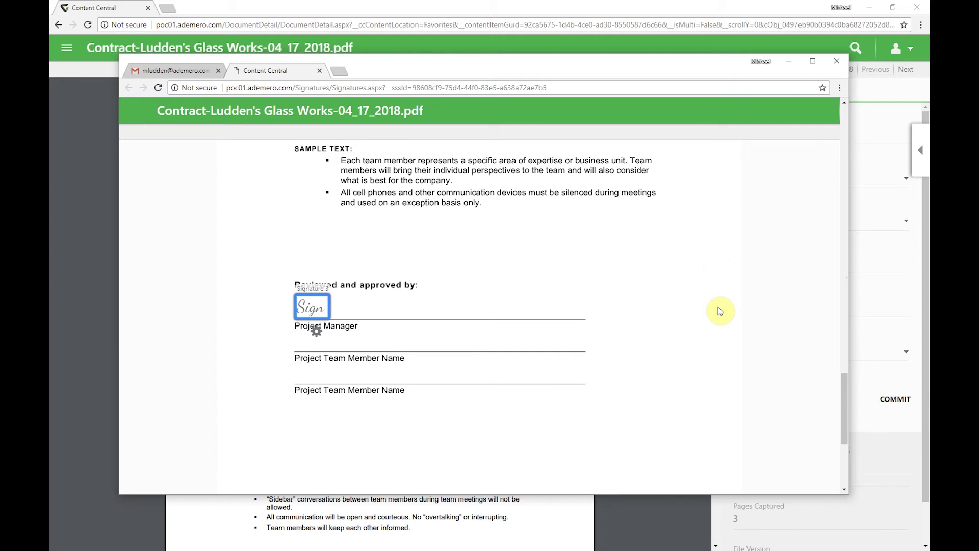
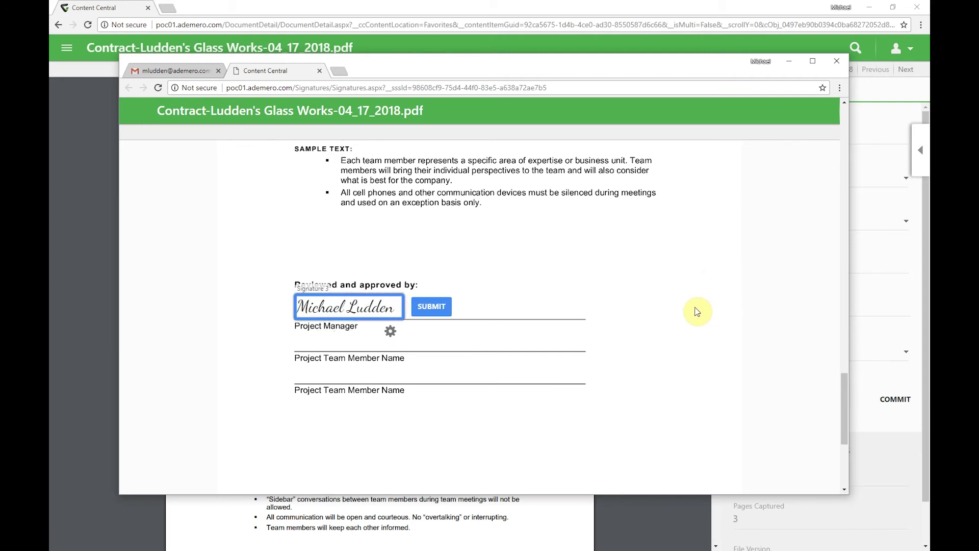
{"action": "left_click", "coordinate": [439, 306]}
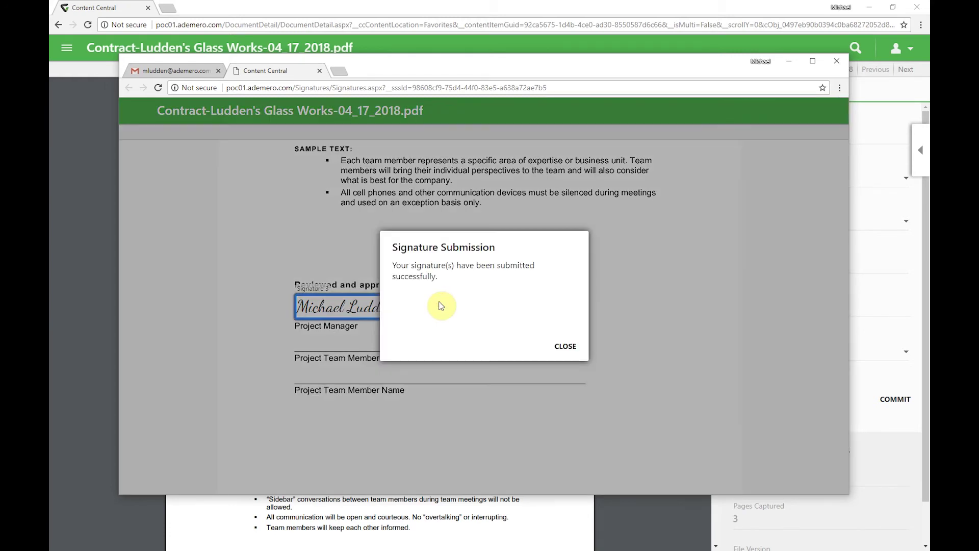
Step: Close the signing confirmation and reload the contract in Content Central to show the signatures
{"action": "left_click", "coordinate": [557, 346]}
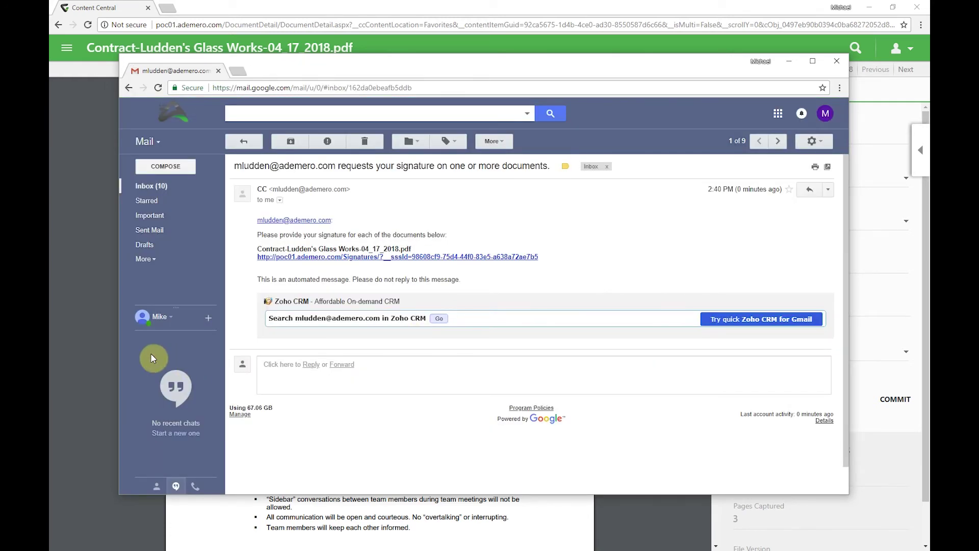
{"action": "left_click", "coordinate": [86, 340]}
{"action": "left_click", "coordinate": [88, 25]}
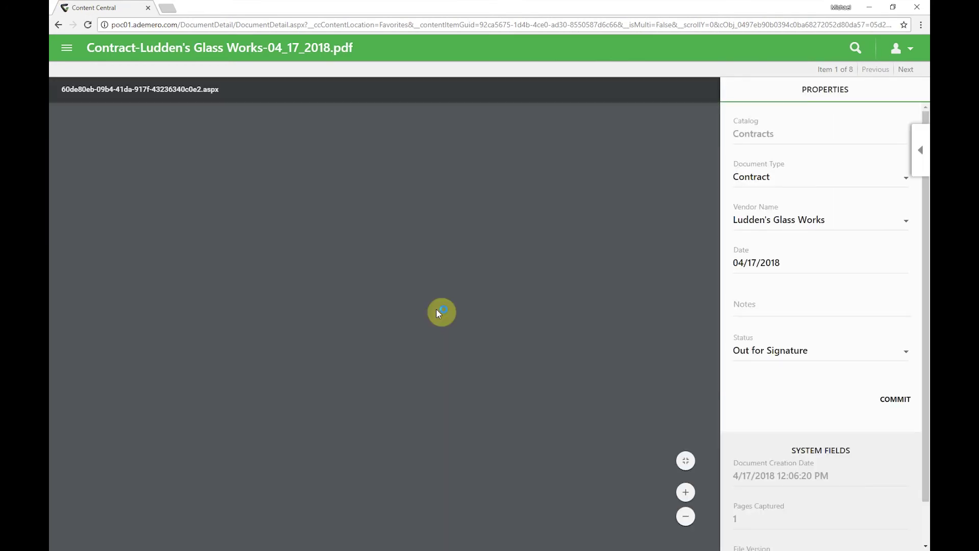
Step: Scroll through the contract PDF to check the vendor's signatures
{"action": "scroll", "coordinate": [438, 313], "scroll_direction": "down", "scroll_amount": 4}
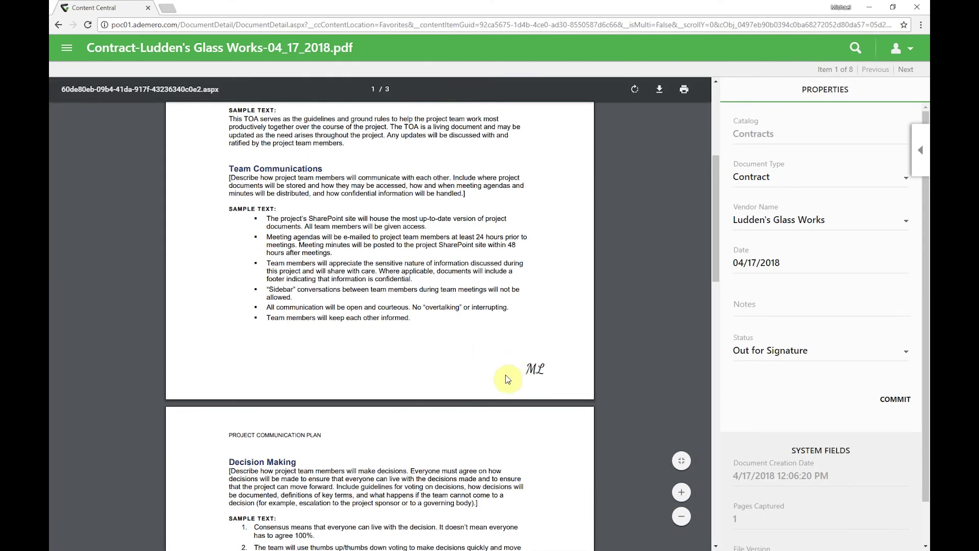
{"action": "scroll", "coordinate": [477, 382], "scroll_direction": "down", "scroll_amount": 2}
{"action": "scroll", "coordinate": [465, 385], "scroll_direction": "down", "scroll_amount": 12}
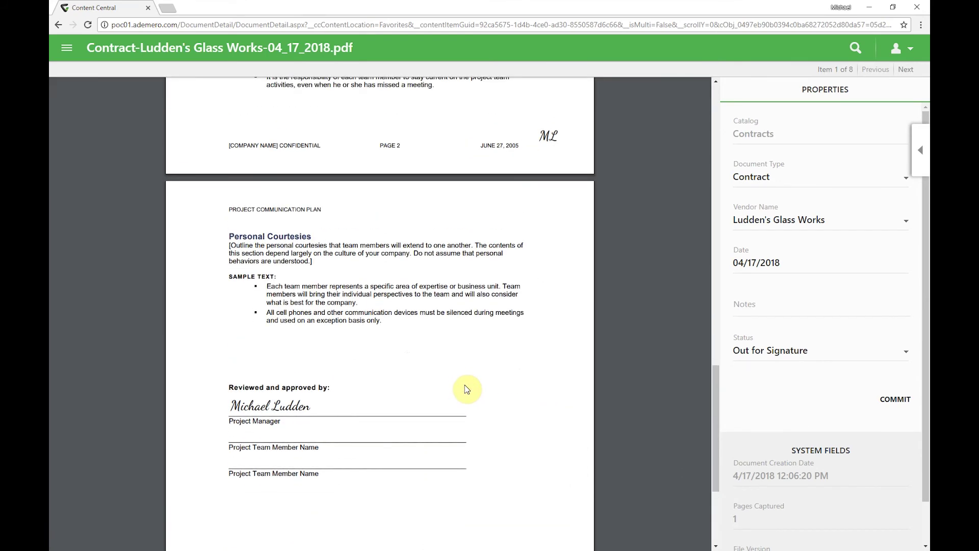
Step: View the contract's revision history, showing Signature Completion logged as version 7.0
{"action": "left_click", "coordinate": [928, 140]}
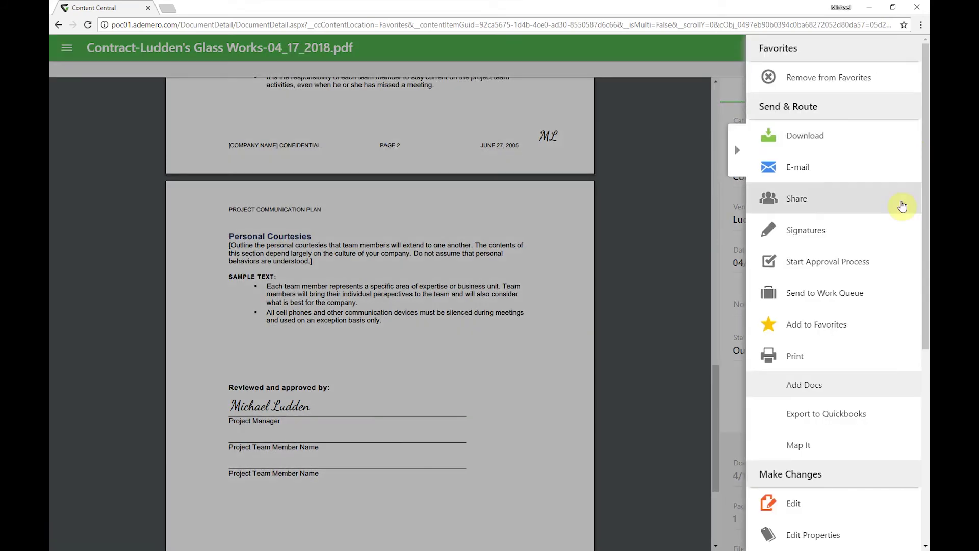
{"action": "scroll", "coordinate": [864, 396], "scroll_direction": "down", "scroll_amount": 6}
{"action": "scroll", "coordinate": [863, 506], "scroll_direction": "down", "scroll_amount": 1}
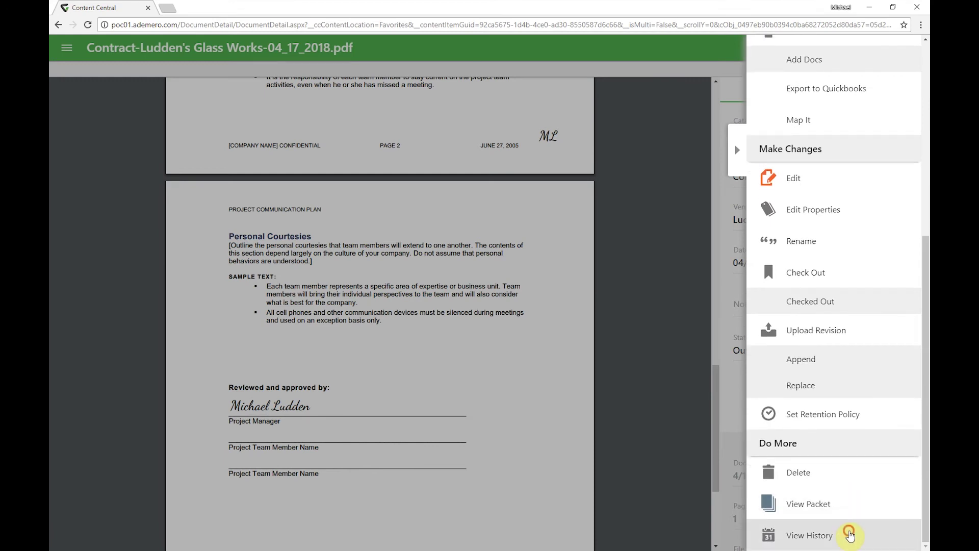
{"action": "left_click", "coordinate": [850, 530]}
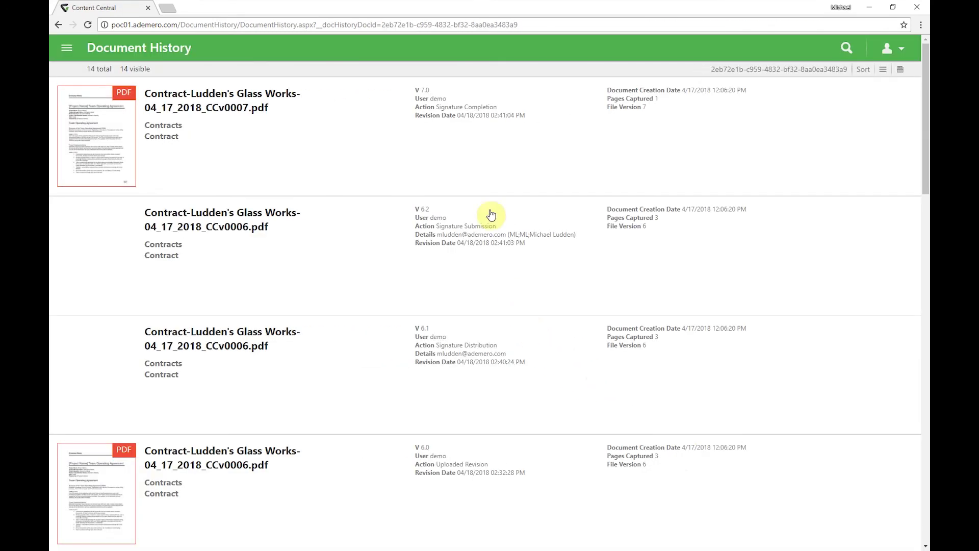
{"action": "mouse_move", "coordinate": [428, 120]}
{"action": "left_click", "coordinate": [891, 48]}
Step: Sign out, log in as 'sales', and open the pending 4/26–4/27/2018 vacation leave request
{"action": "left_click", "coordinate": [852, 242]}
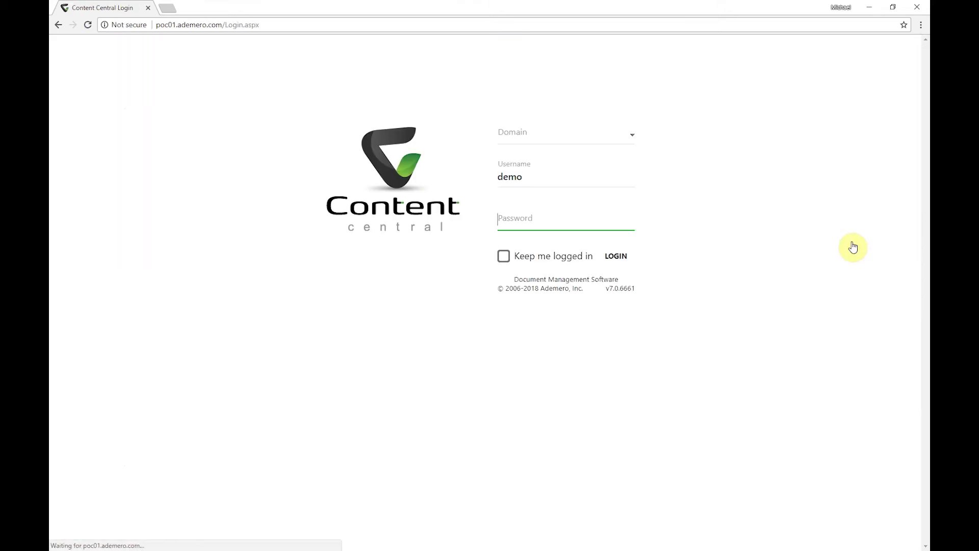
{"action": "key", "text": "shift+Tab"}
{"action": "type", "text": "sales"}
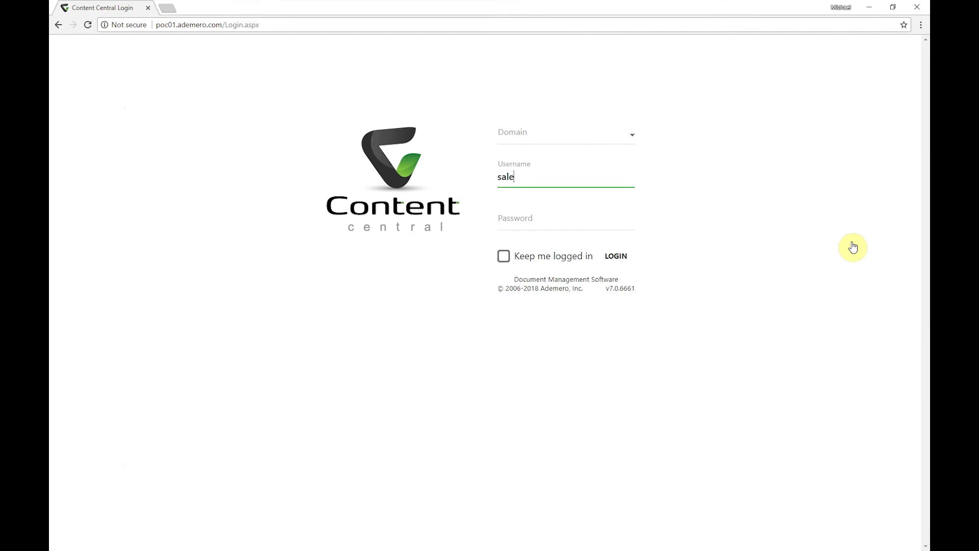
{"action": "key", "text": "Tab"}
{"action": "type", "text": "****"}
{"action": "key", "text": "Return"}
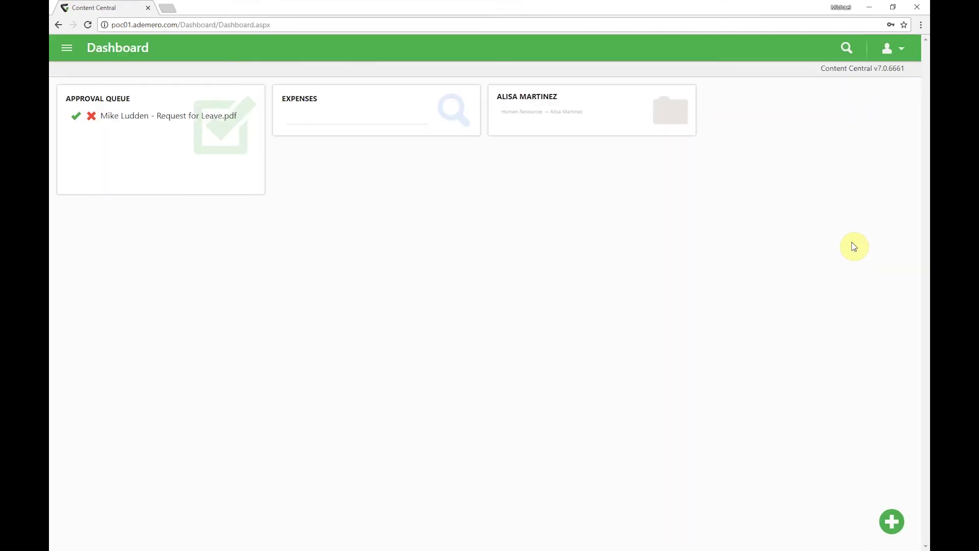
{"action": "left_click", "coordinate": [177, 122]}
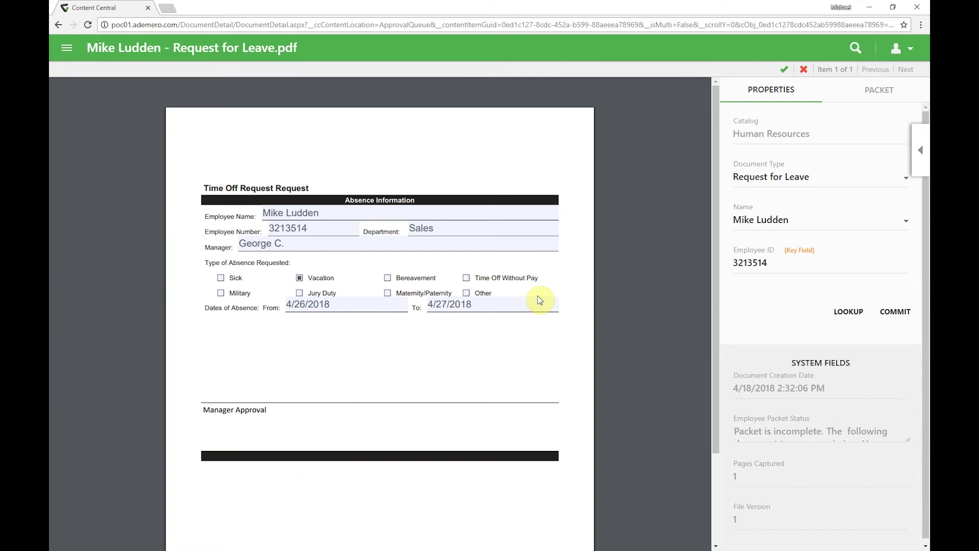
Step: Approve the leave request with the note 'approved, have a nice day off'
{"action": "left_click", "coordinate": [922, 149]}
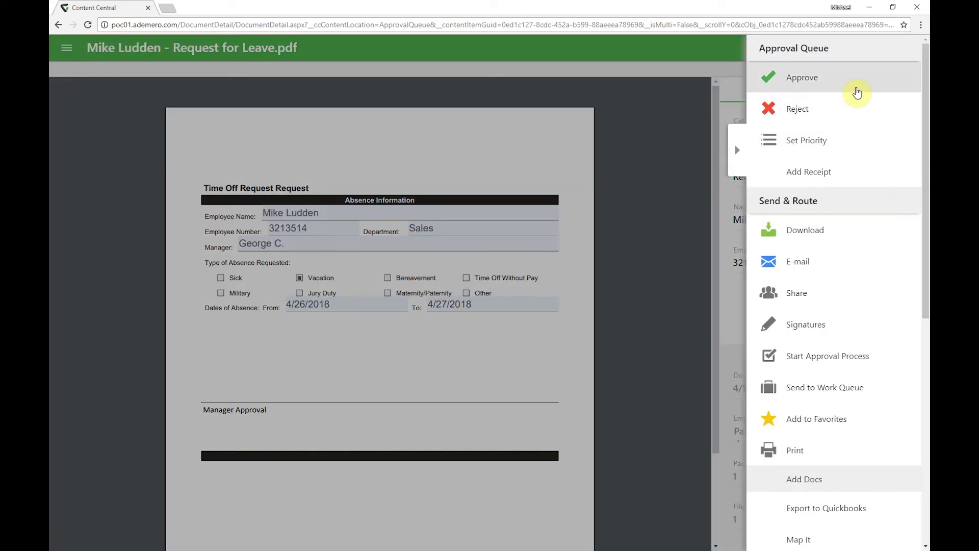
{"action": "left_click", "coordinate": [857, 92]}
{"action": "left_click", "coordinate": [532, 246]}
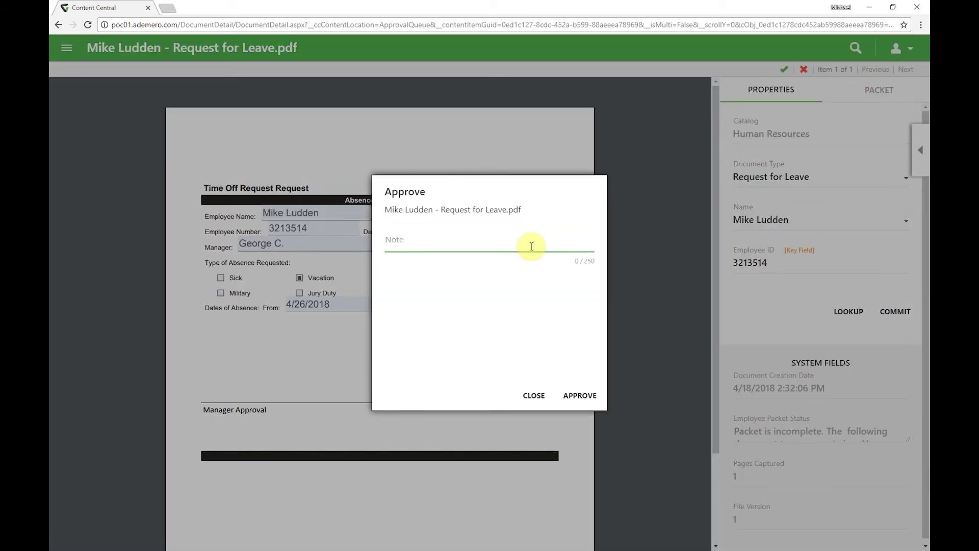
{"action": "type", "text": "approved"}
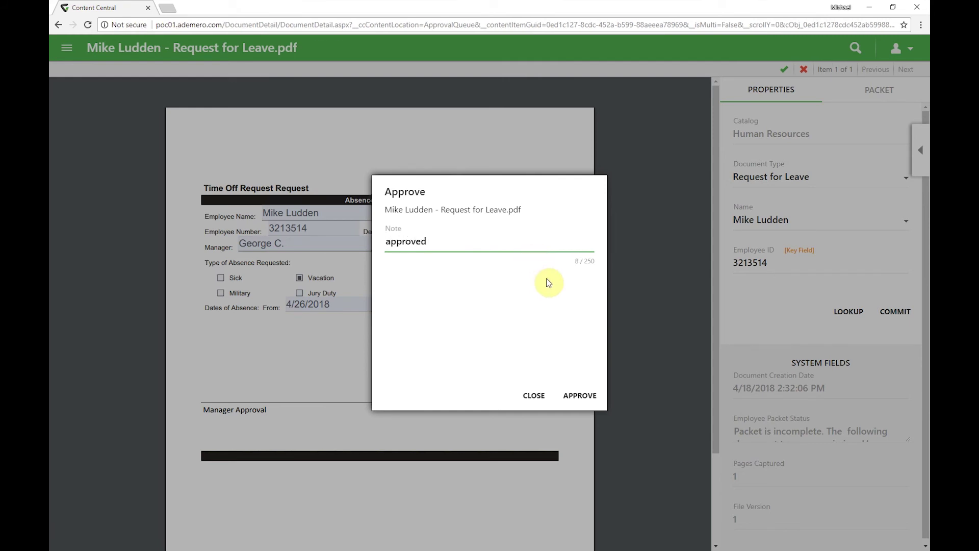
{"action": "type", "text": ", have a nice day off"}
{"action": "left_click", "coordinate": [575, 397]}
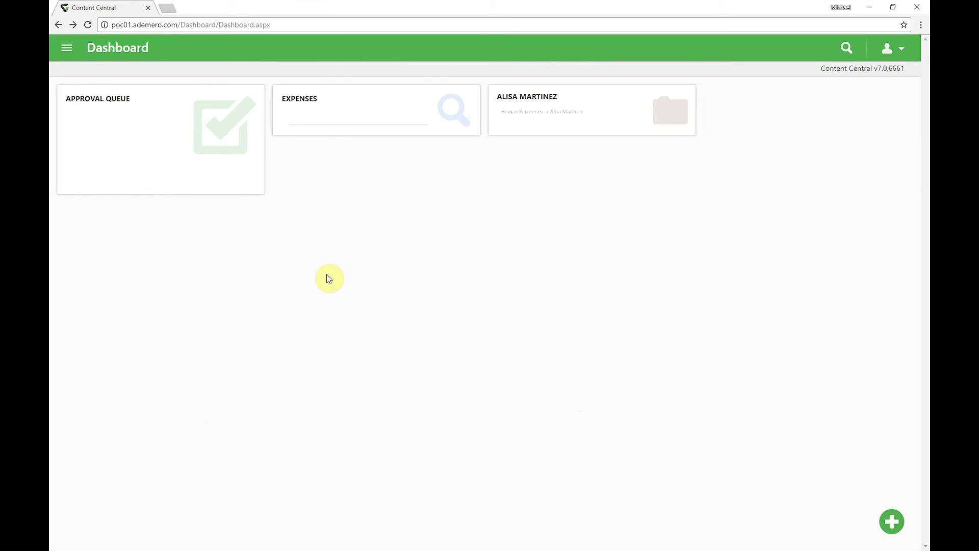
Step: Open Power Search limited to the Human Resources catalog
{"action": "left_click", "coordinate": [68, 47]}
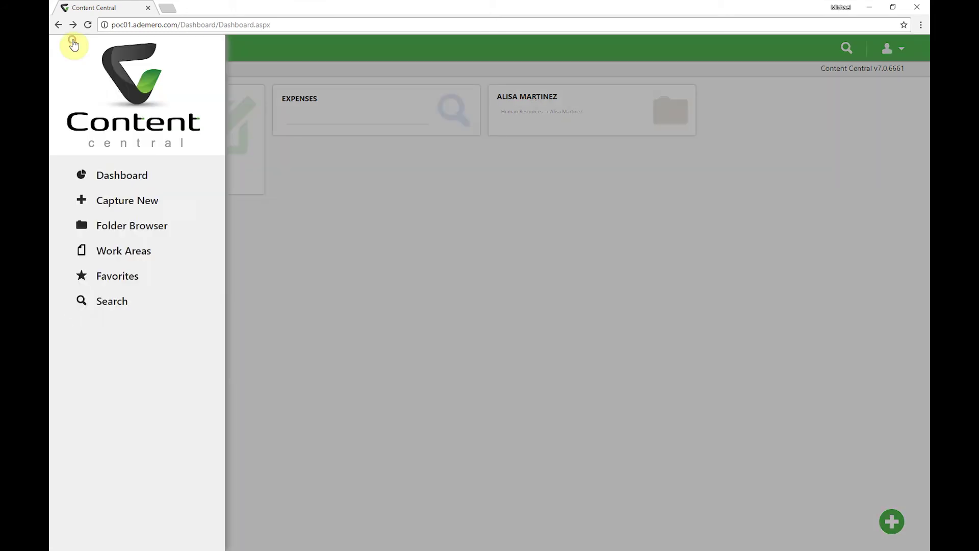
{"action": "left_click", "coordinate": [151, 302]}
{"action": "left_click", "coordinate": [158, 326]}
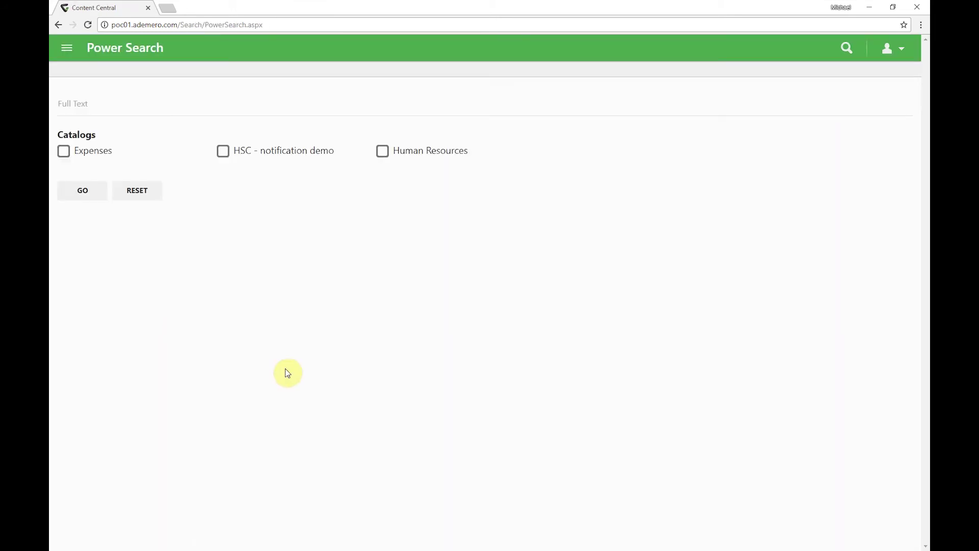
{"action": "left_click", "coordinate": [421, 151]}
Step: Search for the employee by name and open their newest leave request, now bearing the manager's approval
{"action": "left_click", "coordinate": [247, 246]}
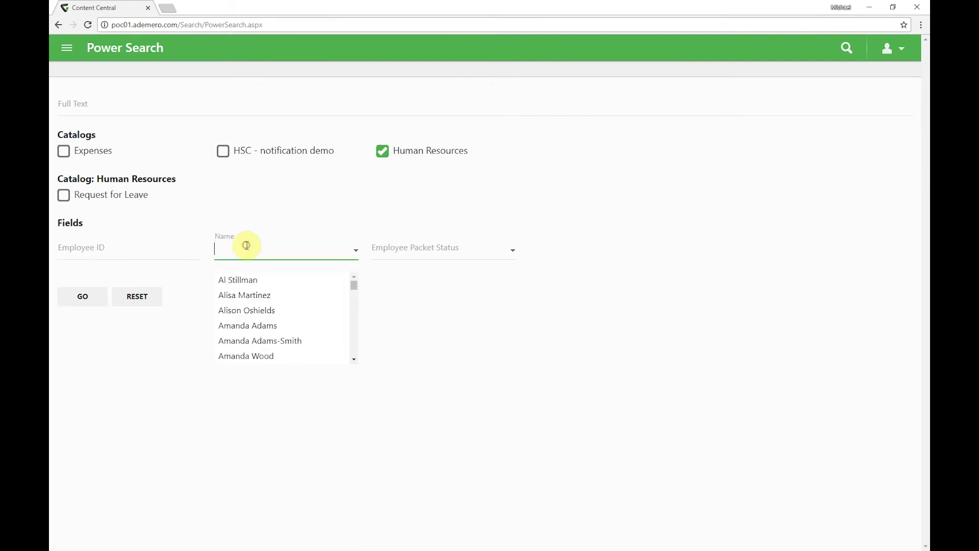
{"action": "type", "text": "Mich"}
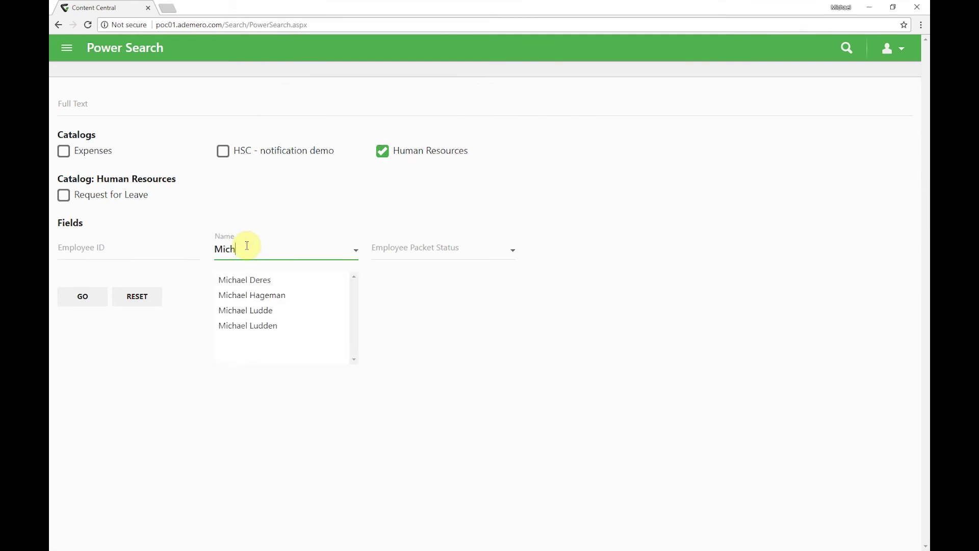
{"action": "key", "text": "BackSpace"}
{"action": "key", "text": "BackSpace"}
{"action": "type", "text": "ke"}
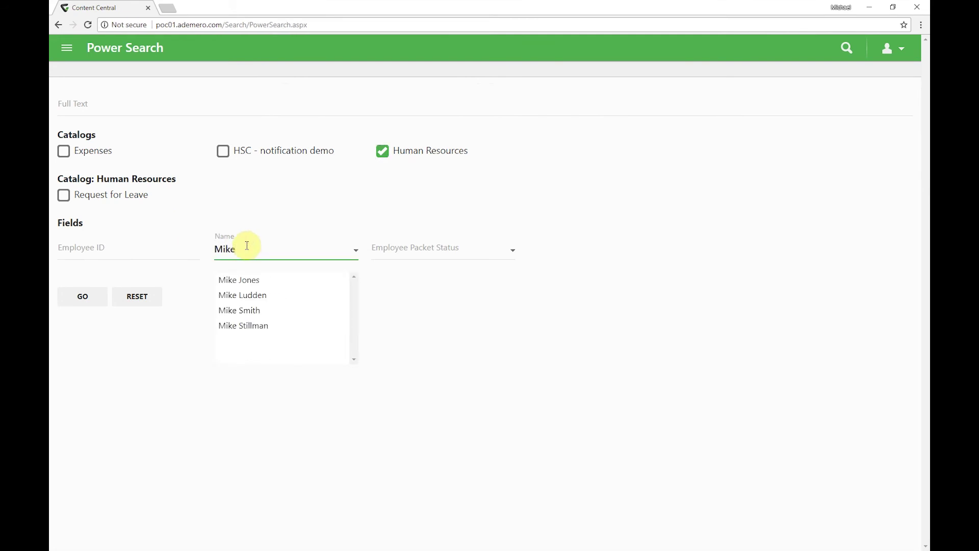
{"action": "left_click", "coordinate": [264, 296]}
{"action": "left_click", "coordinate": [89, 304]}
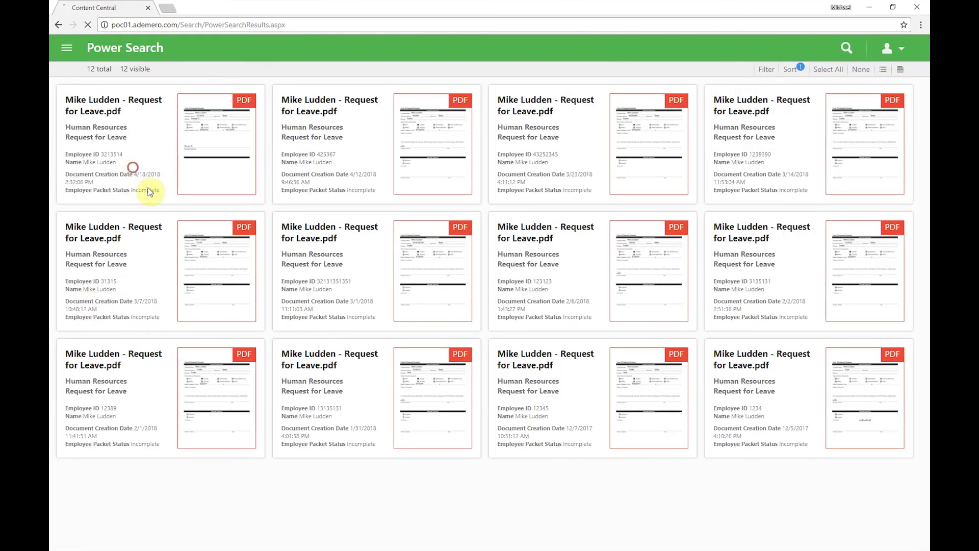
{"action": "left_click", "coordinate": [148, 192]}
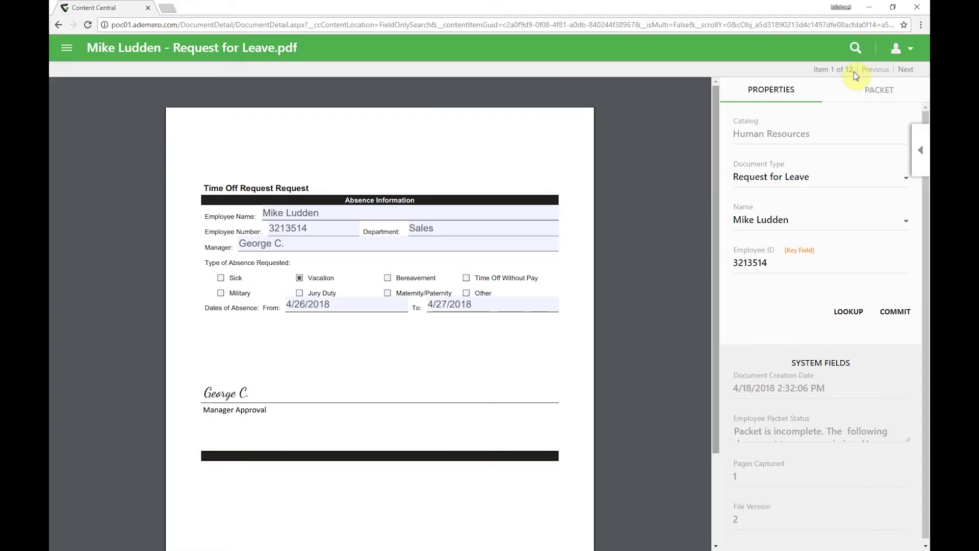
{"action": "left_click", "coordinate": [899, 50]}
Step: Sign out and log in as 'admin', re-entering the password after the first attempt is rejected
{"action": "left_click", "coordinate": [878, 240]}
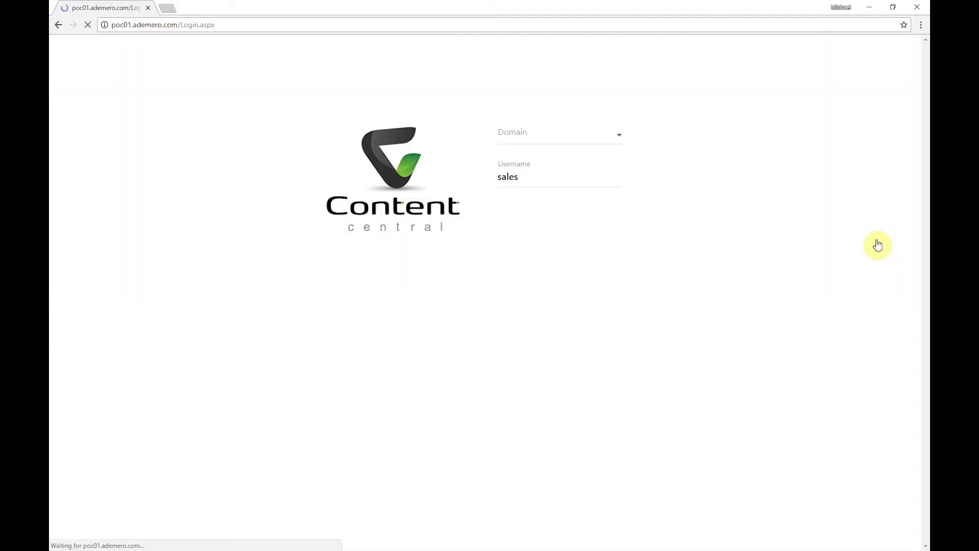
{"action": "key", "text": "shift+Tab"}
{"action": "type", "text": "admin"}
{"action": "key", "text": "Tab"}
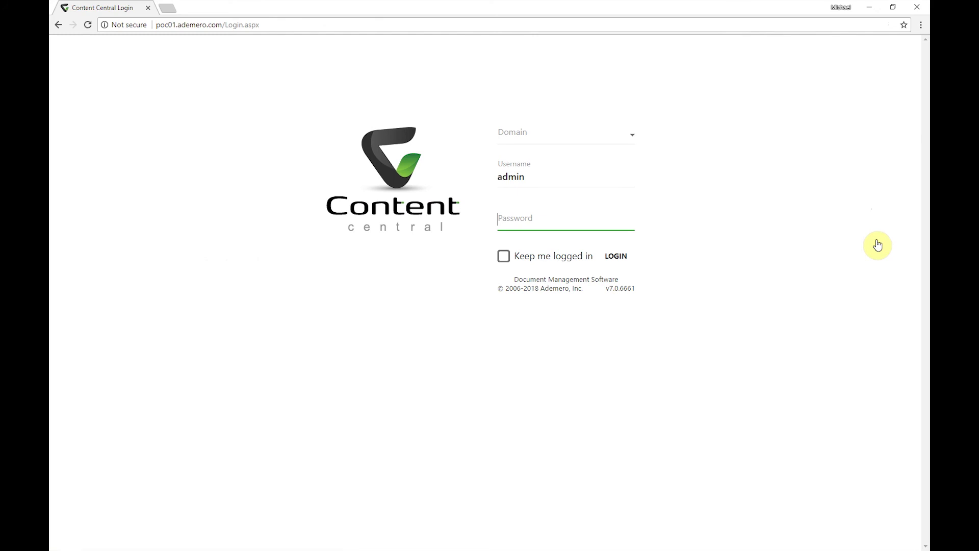
{"action": "type", "text": "****"}
{"action": "key", "text": "Return"}
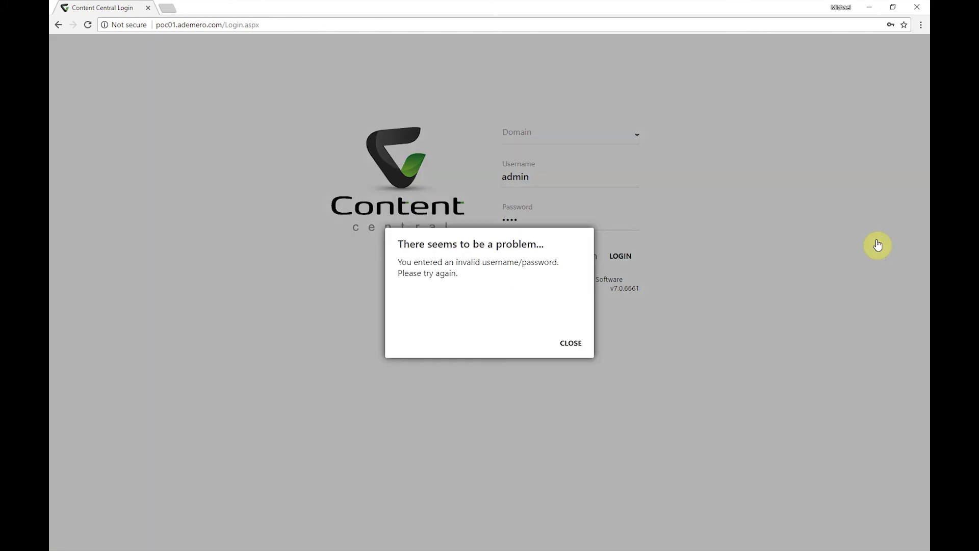
{"action": "left_click", "coordinate": [585, 343]}
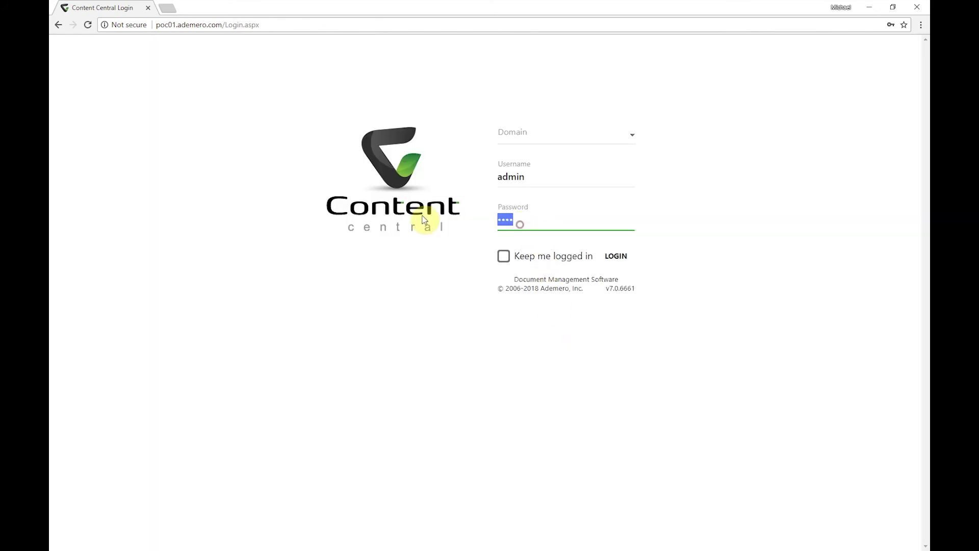
{"action": "type", "text": "****"}
{"action": "key", "text": "Return"}
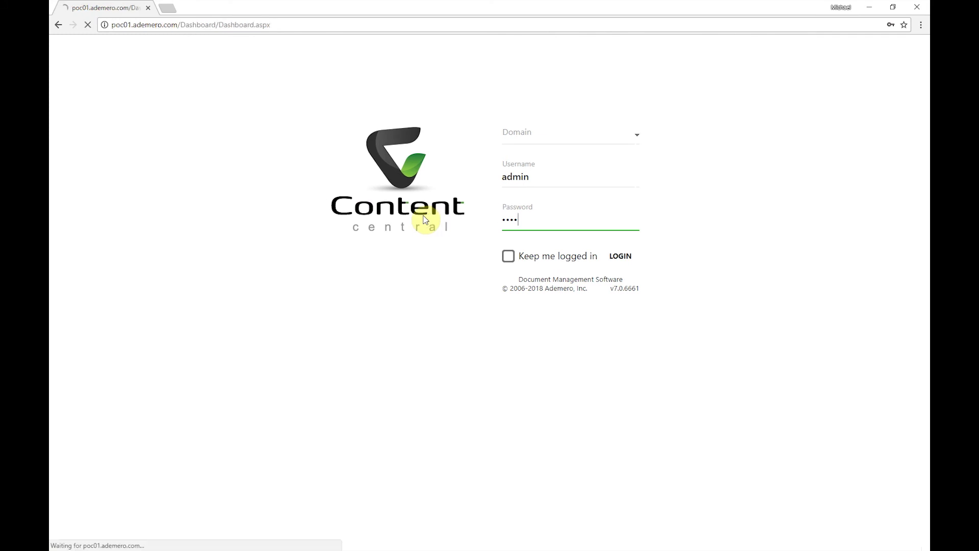